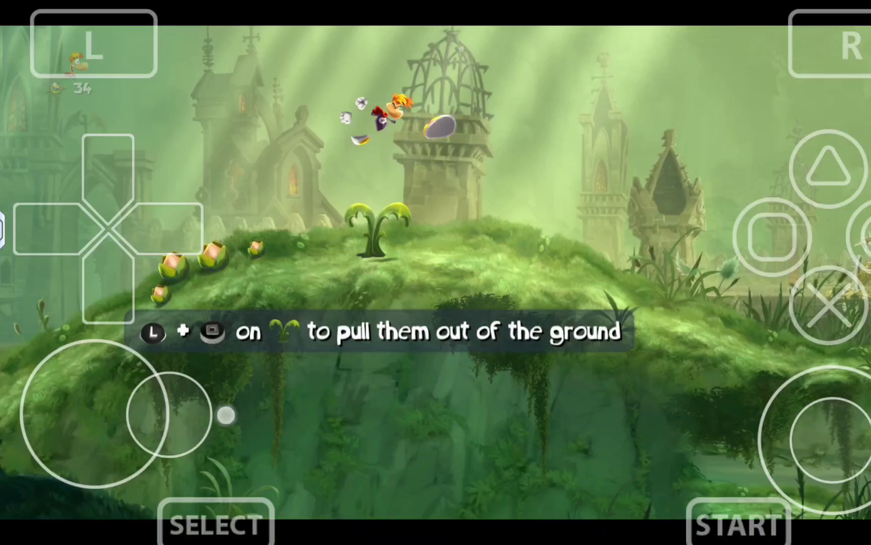
# Leave the game, switch to the web browser and open the Vita3K website from the vita3k search results
pyautogui.press('super')
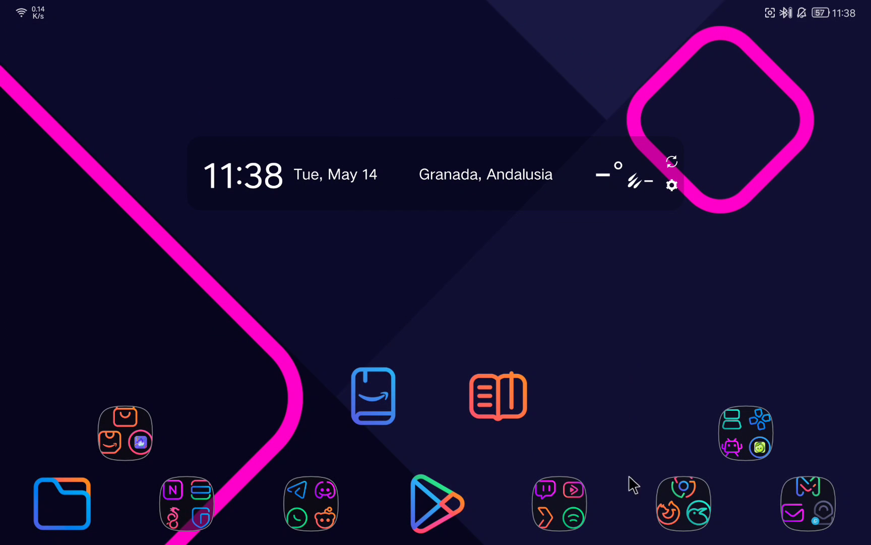
pyautogui.click(683, 485)
pyautogui.click(455, 140)
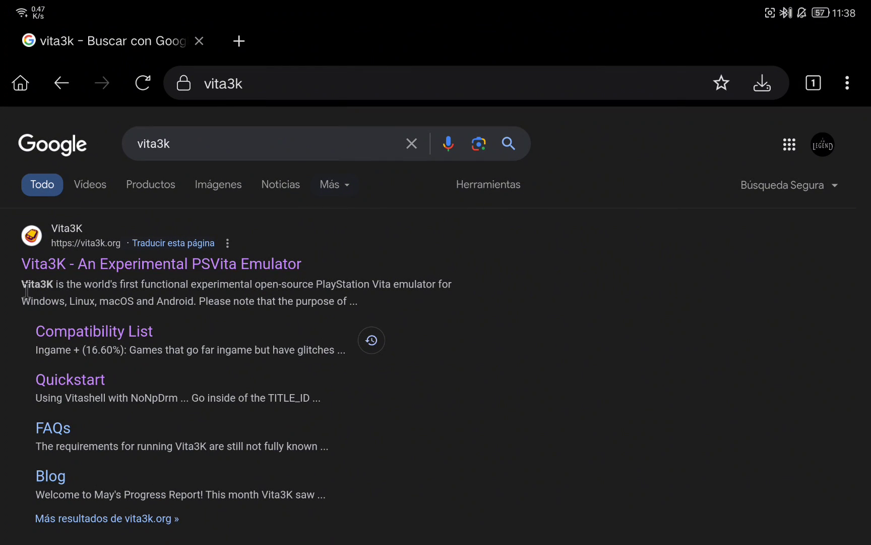
pyautogui.click(267, 263)
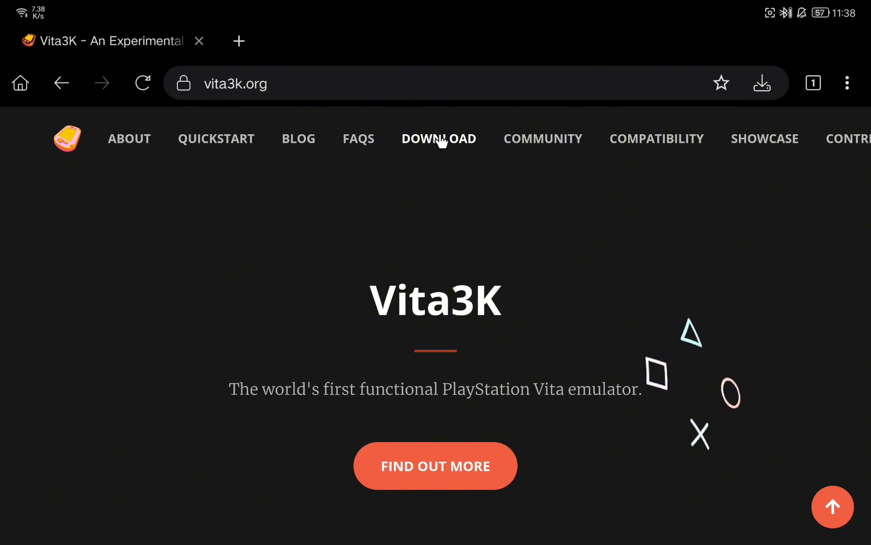
# Open the GitHub releases page for the Android Nightlies build from the Vita3K download section
pyautogui.scroll(-5, 403, 181)
pyautogui.scroll(-5, 398, 195)
pyautogui.scroll(-1, 415, 218)
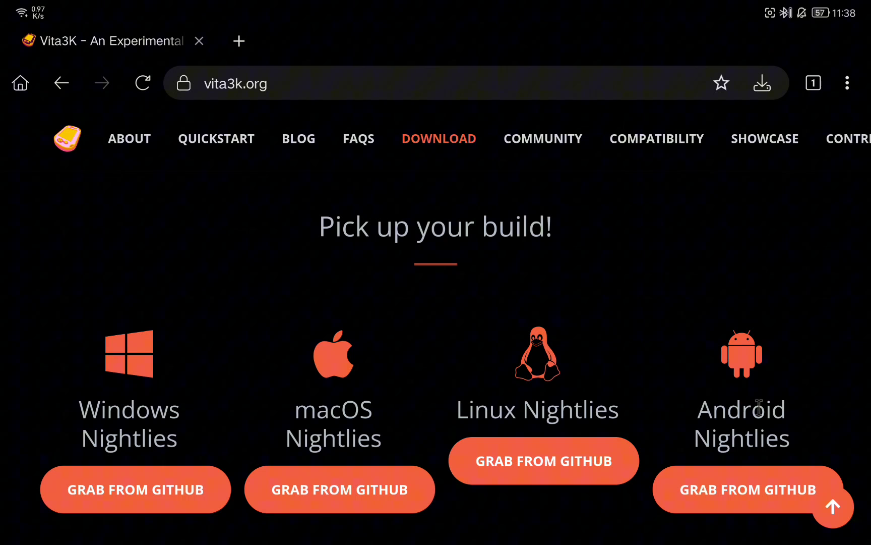
pyautogui.scroll(-1, 706, 479)
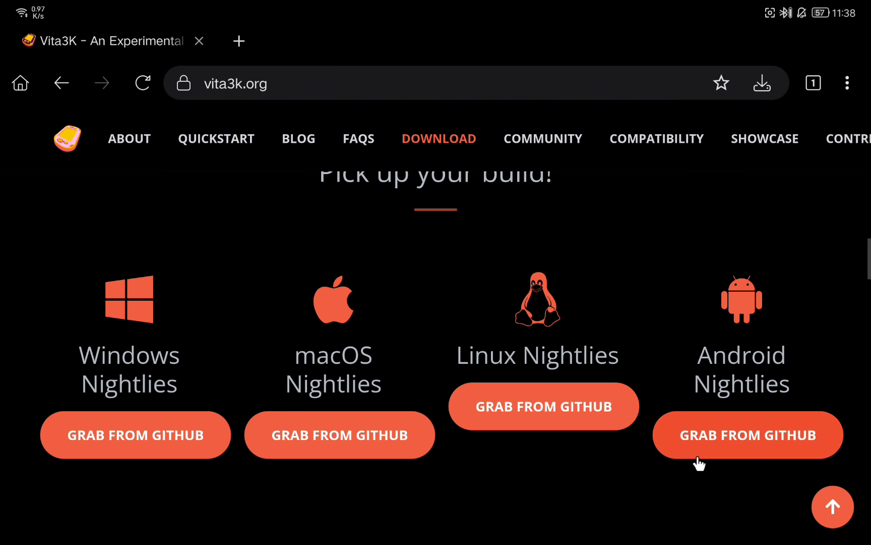
pyautogui.click(733, 442)
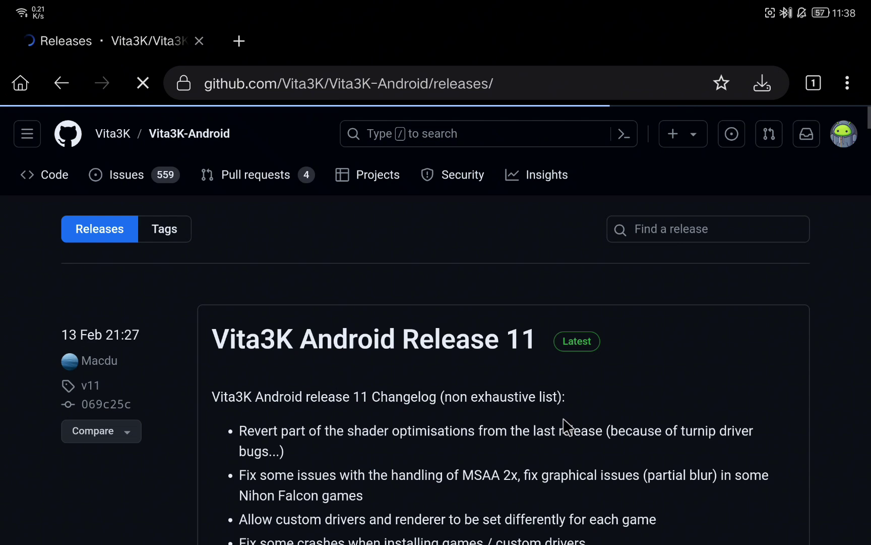
# Download vita3k-android-release-11.apk from the Release 11 assets into the Downloads folder
pyautogui.scroll(-12, 440, 347)
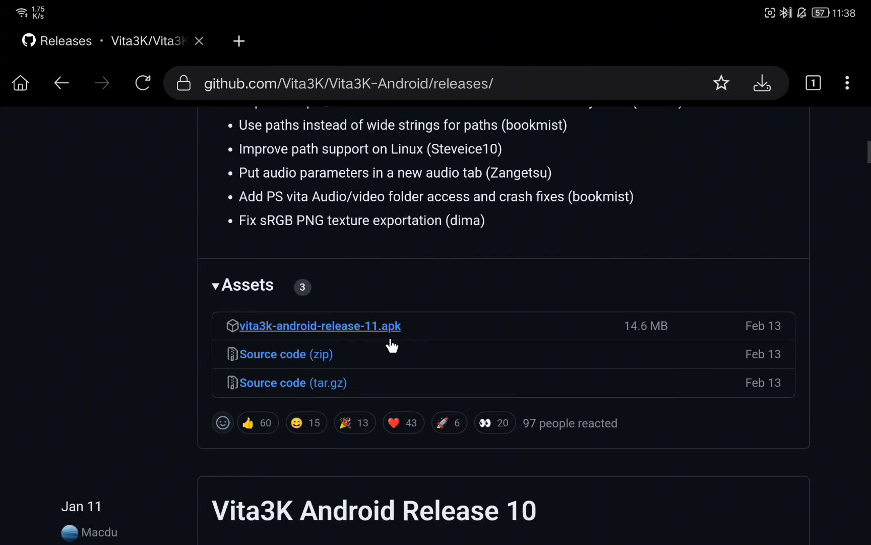
pyautogui.click(370, 337)
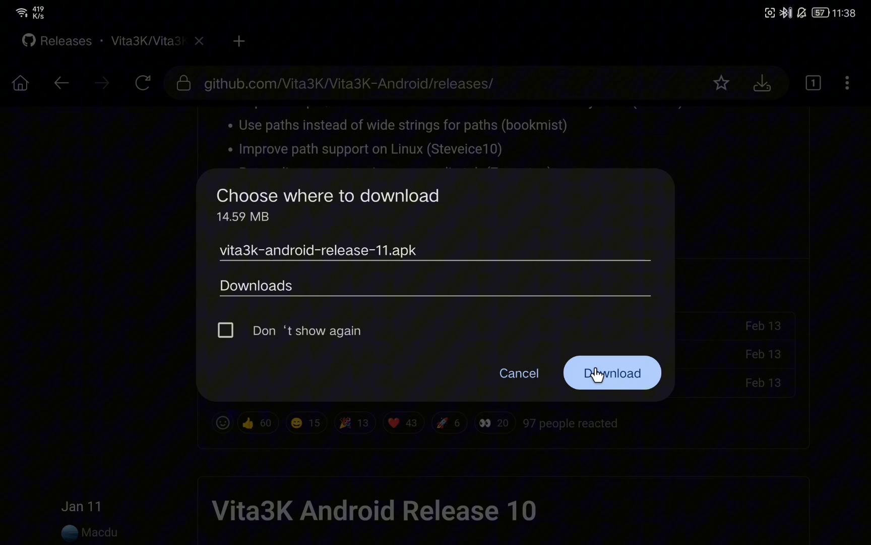
pyautogui.click(597, 374)
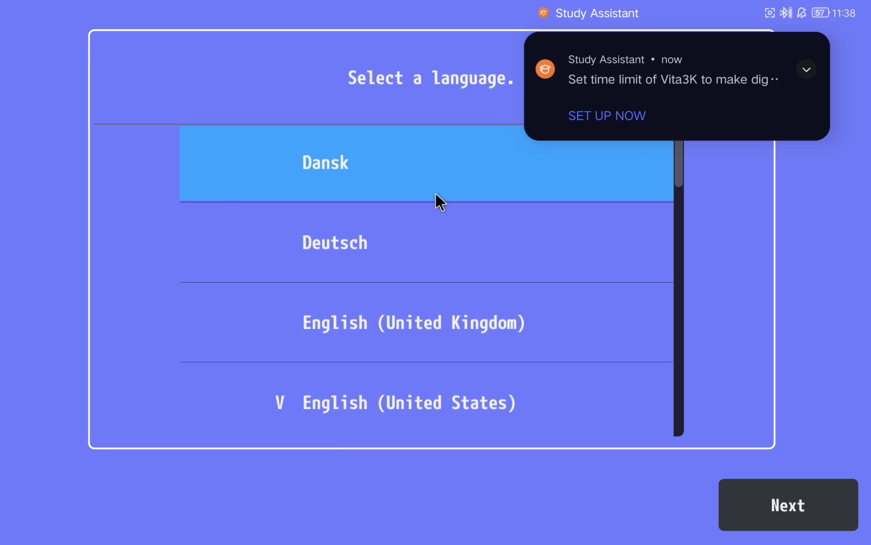
# Continue the Vita3K setup in English (United States) and download the PSVUPDAT.PUP firmware from the PlayStation system software page
pyautogui.scroll(-3, 424, 210)
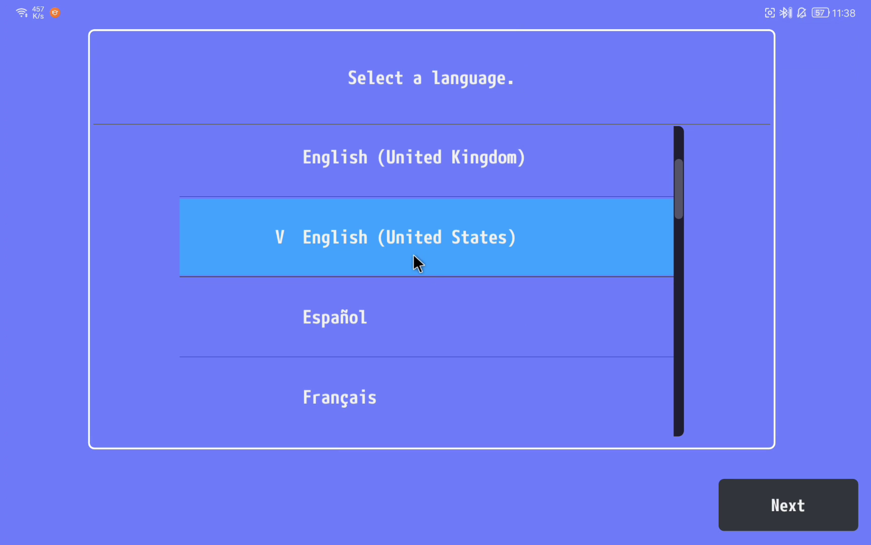
pyautogui.click(776, 497)
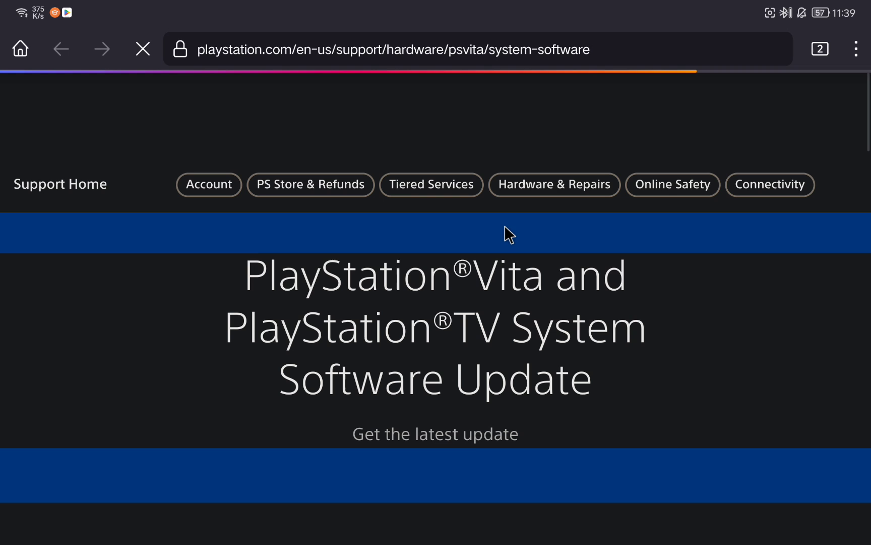
pyautogui.scroll(-9, 503, 249)
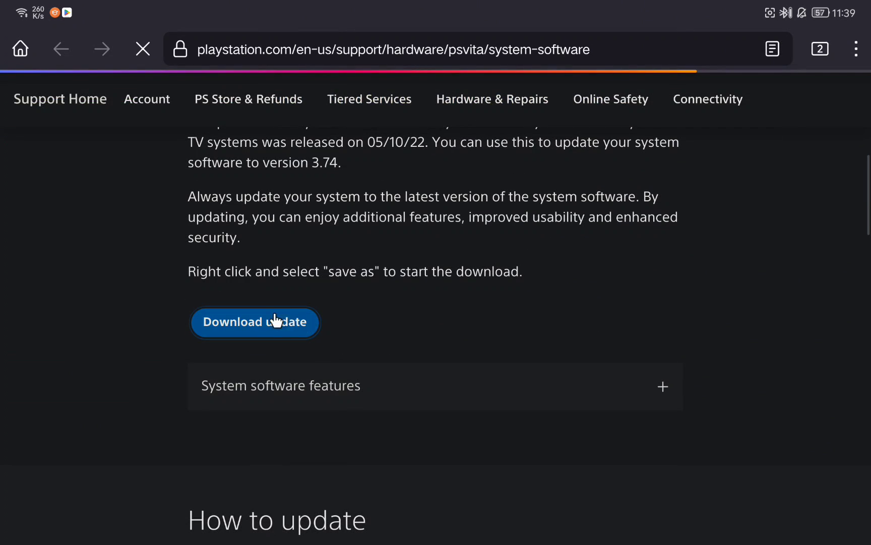
pyautogui.click(274, 322)
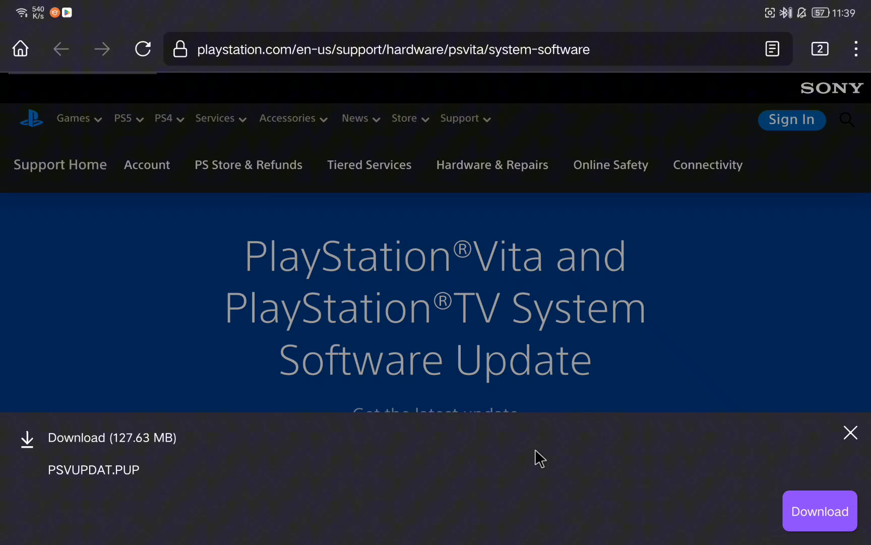
pyautogui.click(818, 510)
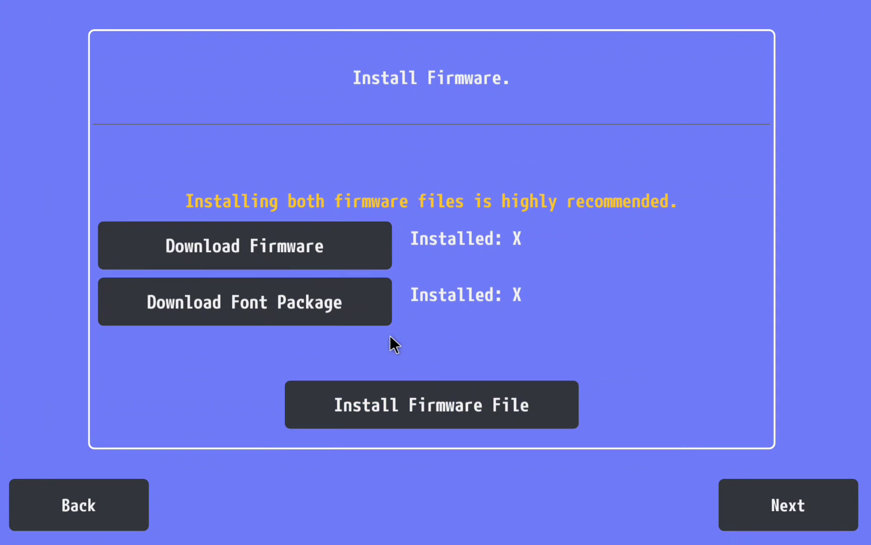
# Install the PSVUPDAT.PUP firmware file from the Downloads folder into Vita3K
pyautogui.click(465, 413)
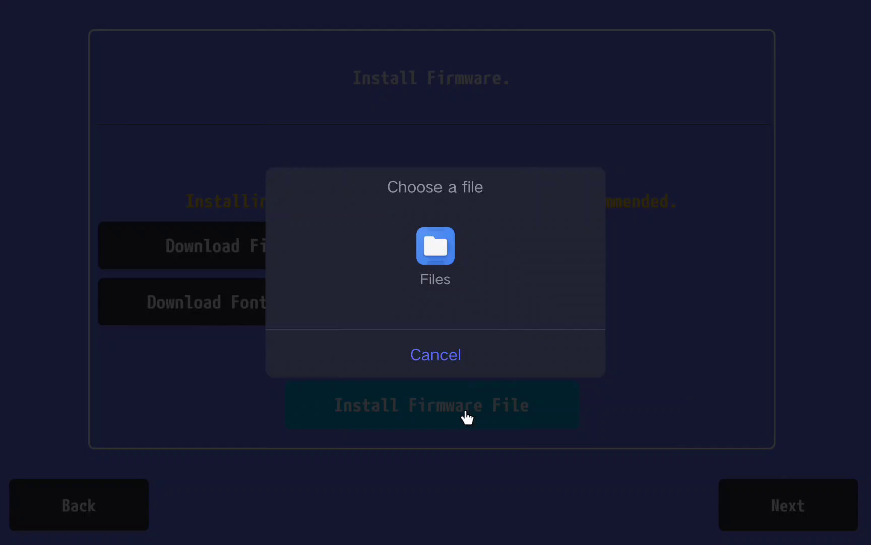
pyautogui.click(435, 247)
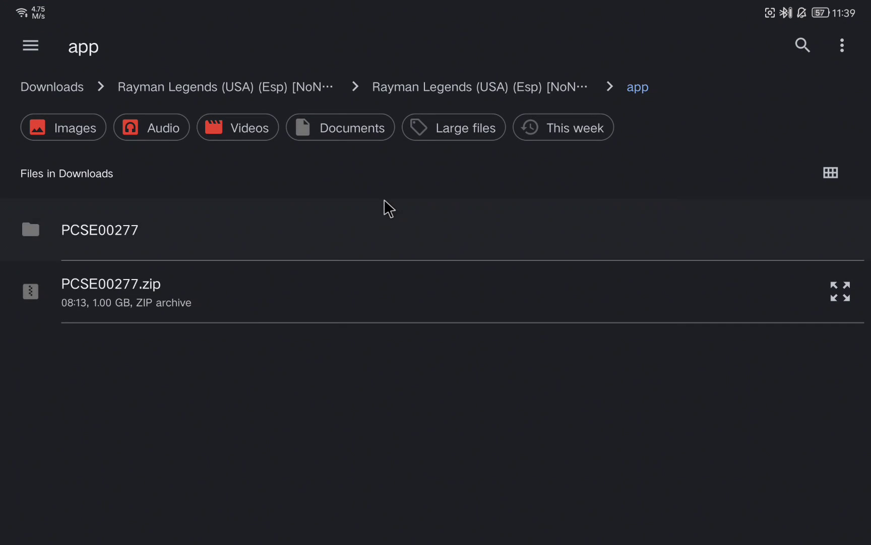
pyautogui.click(54, 88)
pyautogui.scroll(-2, 186, 284)
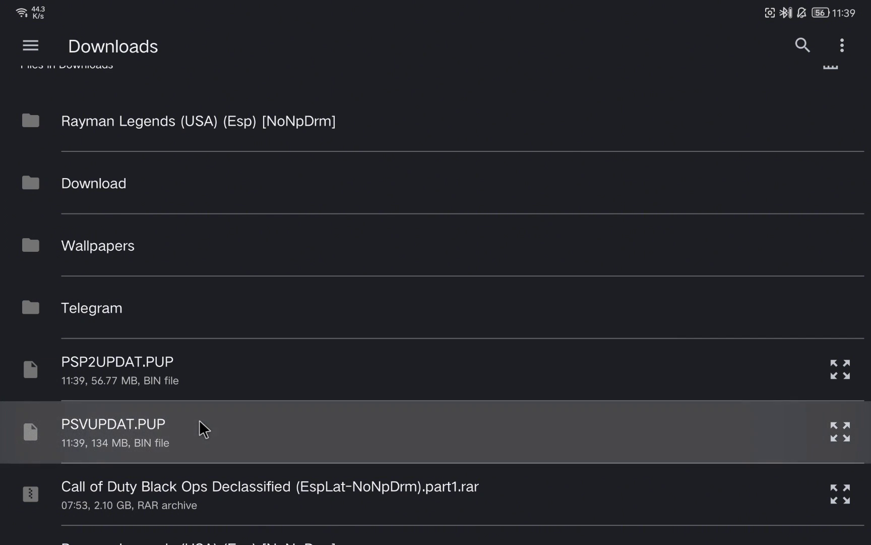
pyautogui.click(230, 428)
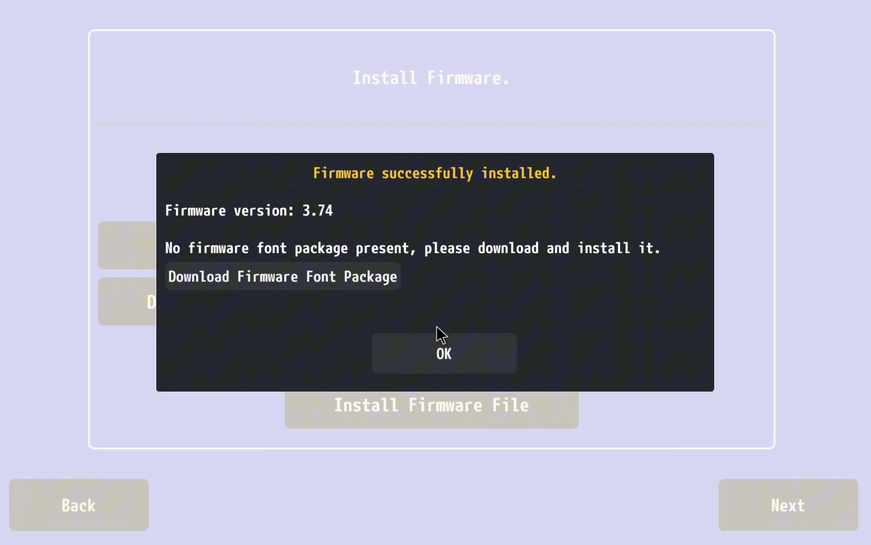
pyautogui.click(451, 359)
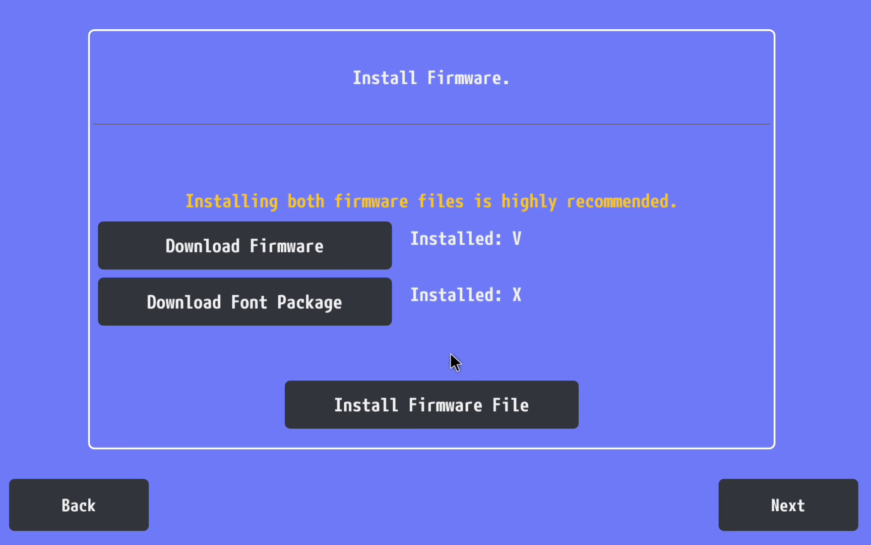
# Install the PSP2UPDAT.PUP font package from Downloads and finish the initial setup, dismissing the welcome message
pyautogui.click(396, 405)
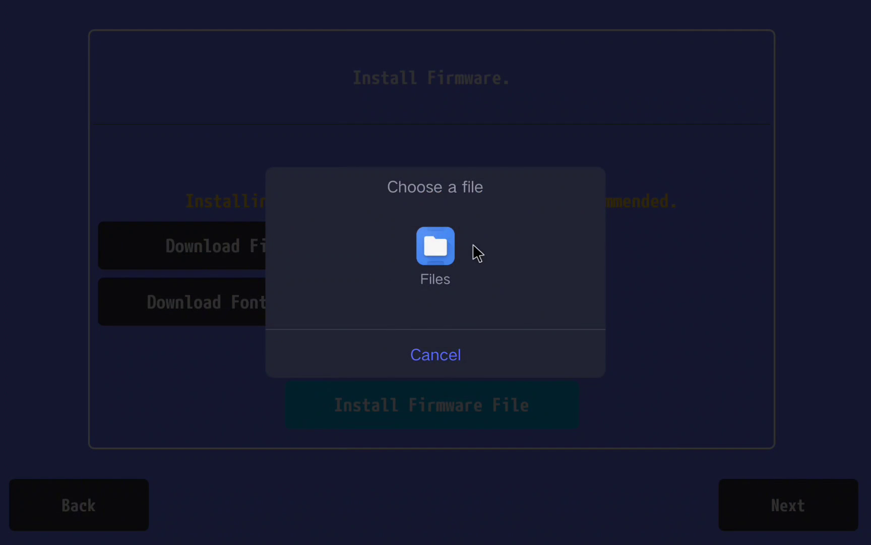
pyautogui.click(454, 253)
pyautogui.scroll(-2, 285, 350)
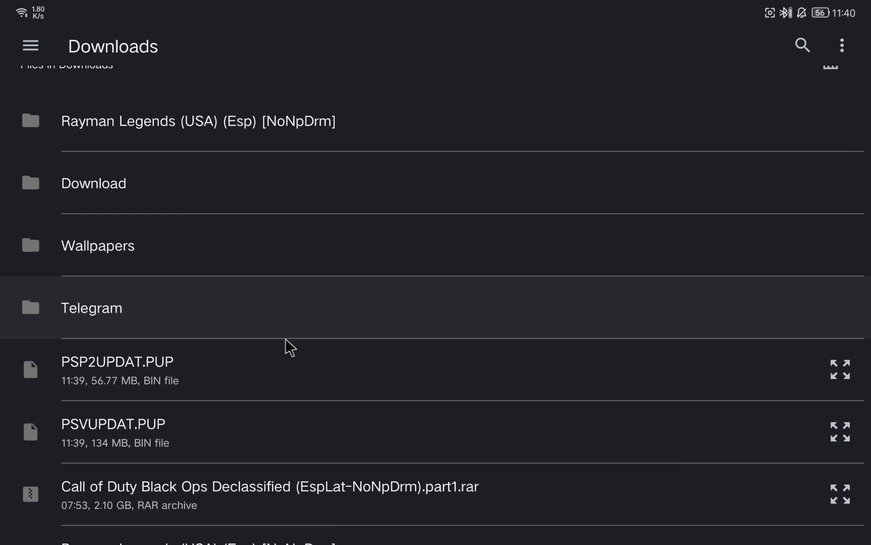
pyautogui.click(207, 386)
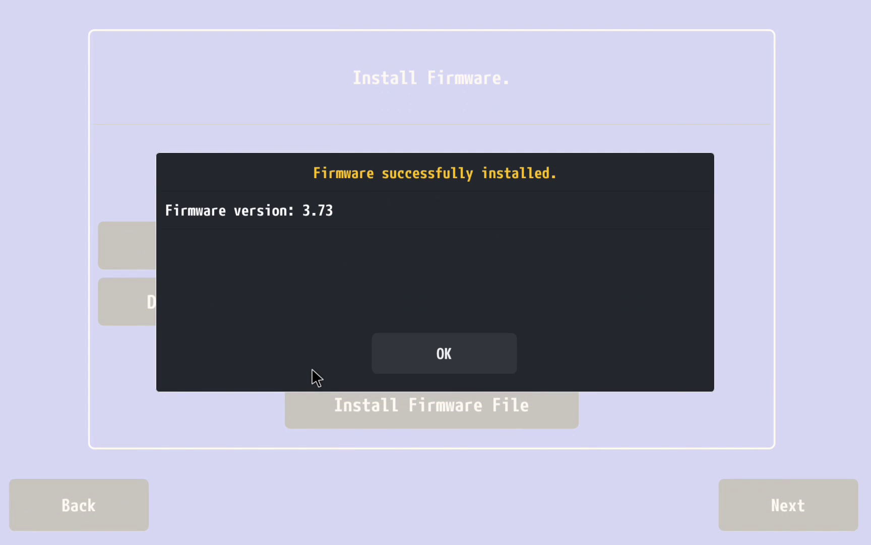
pyautogui.click(509, 353)
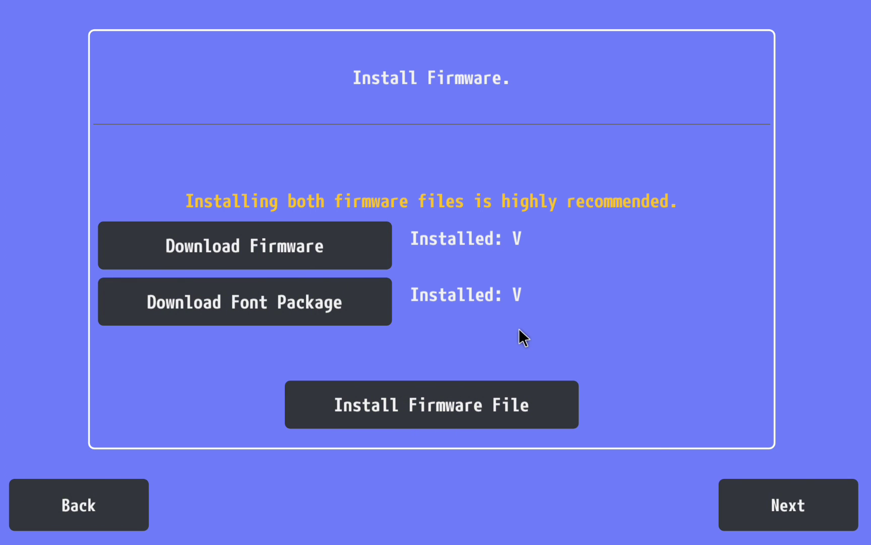
pyautogui.click(774, 508)
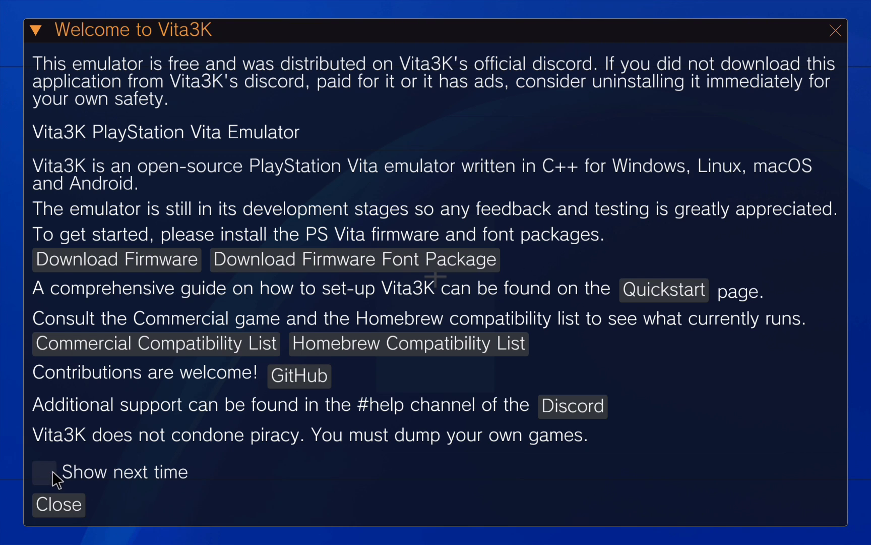
pyautogui.click(50, 502)
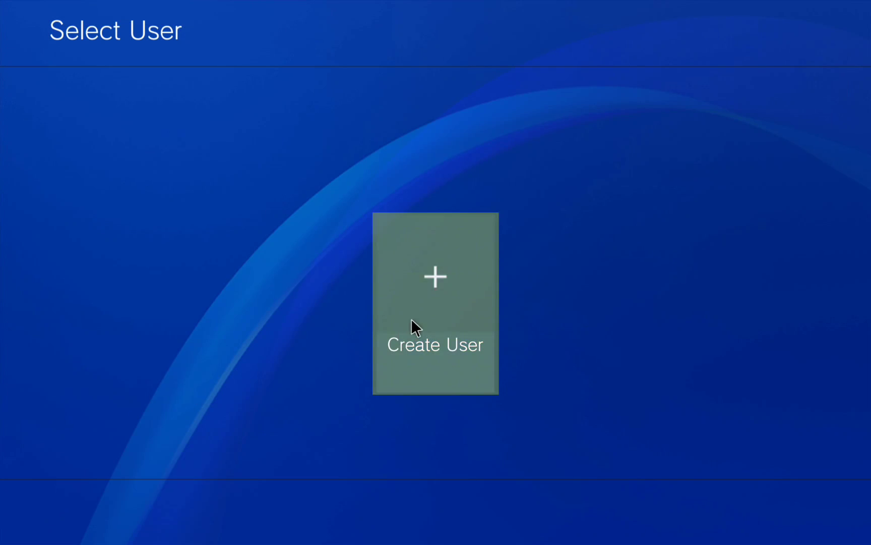
# Create a user named User1 with the default avatar and enter the emulator's home screen as that user
pyautogui.click(442, 270)
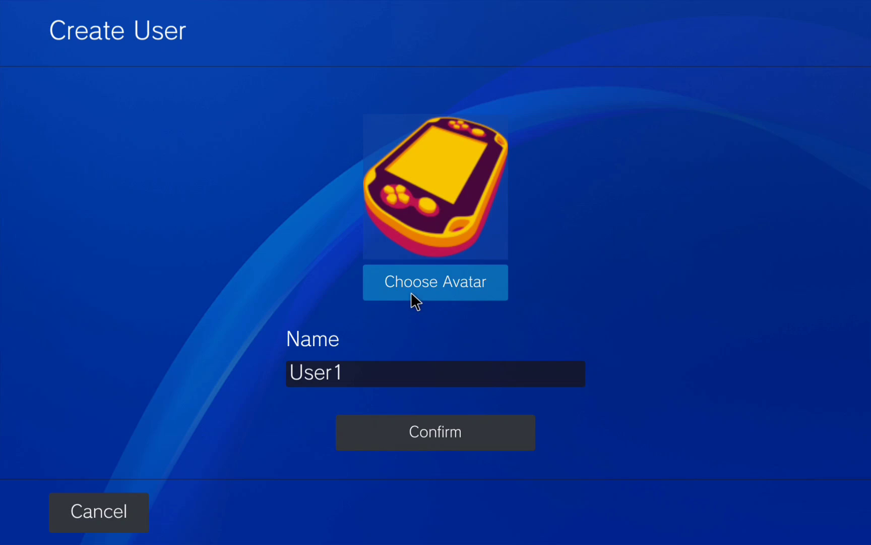
pyautogui.click(379, 430)
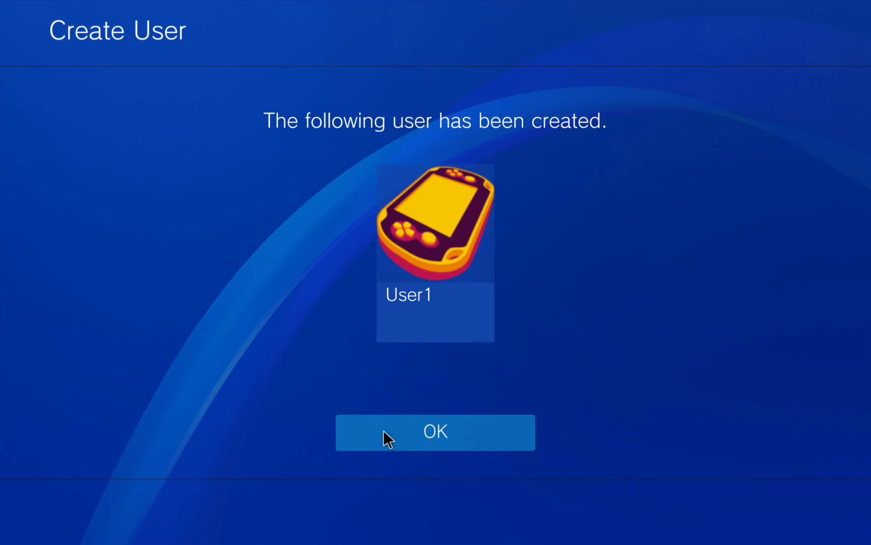
pyautogui.click(417, 433)
pyautogui.click(456, 272)
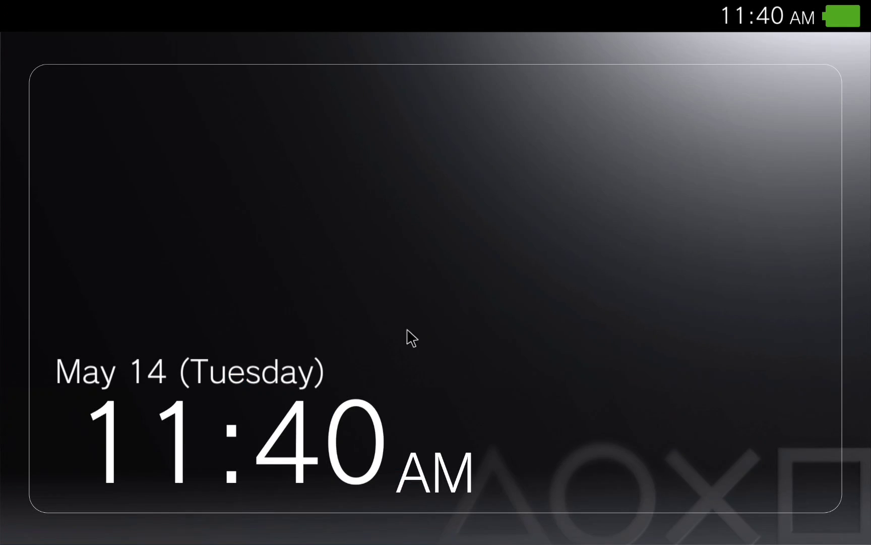
pyautogui.click(501, 222)
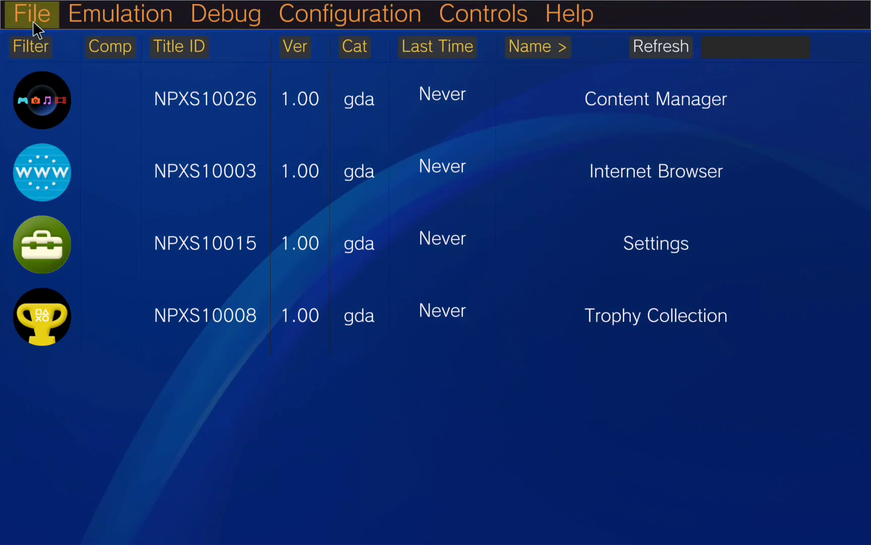
# Open the emulator's GPU settings and select Vulkan as the backend renderer
pyautogui.click(33, 20)
pyautogui.click(33, 20)
pyautogui.click(98, 16)
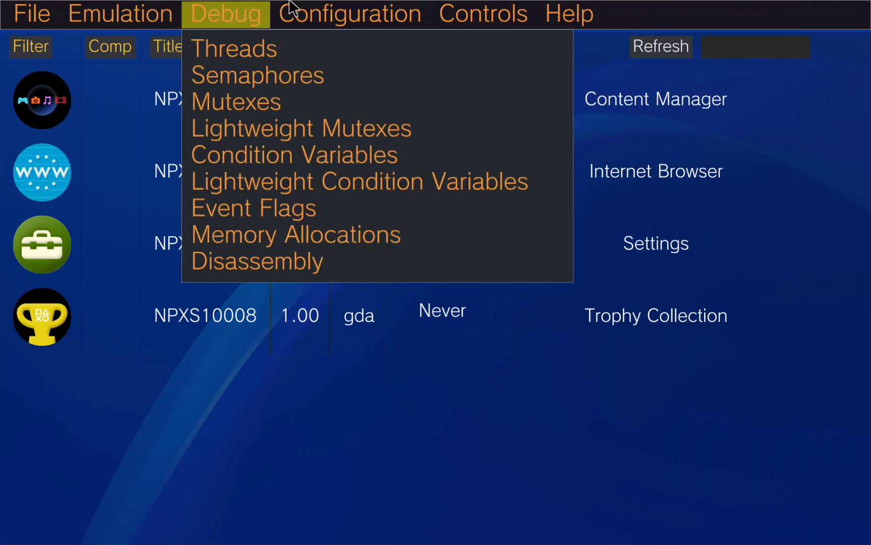
pyautogui.moveTo(350, 7)
pyautogui.click(326, 48)
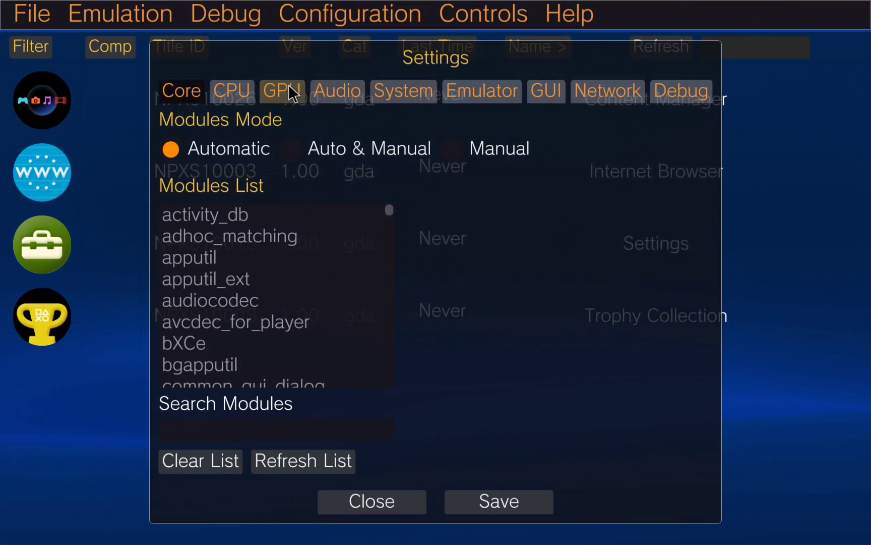
pyautogui.click(289, 86)
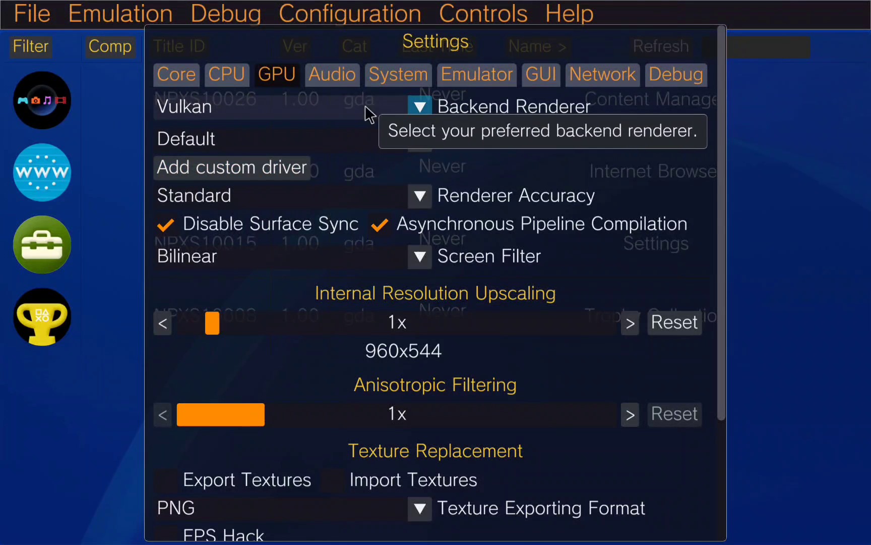
pyautogui.click(421, 105)
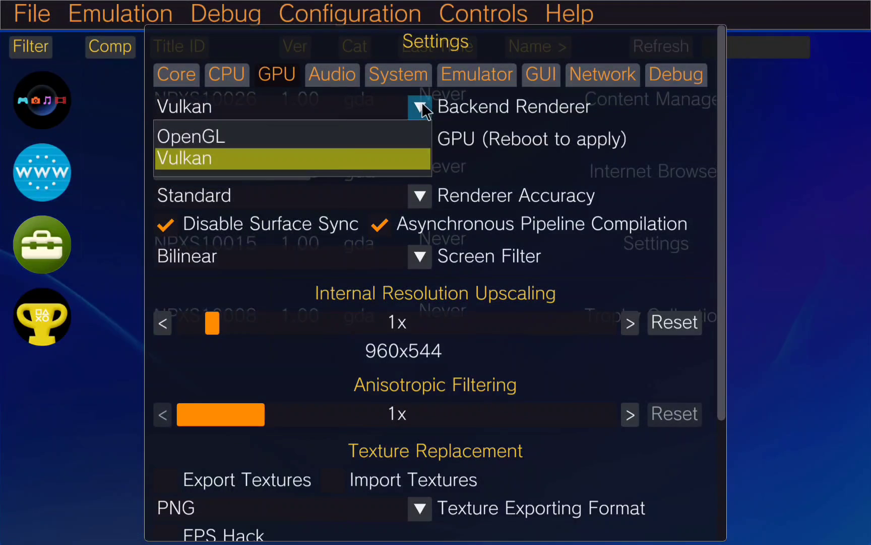
pyautogui.click(201, 160)
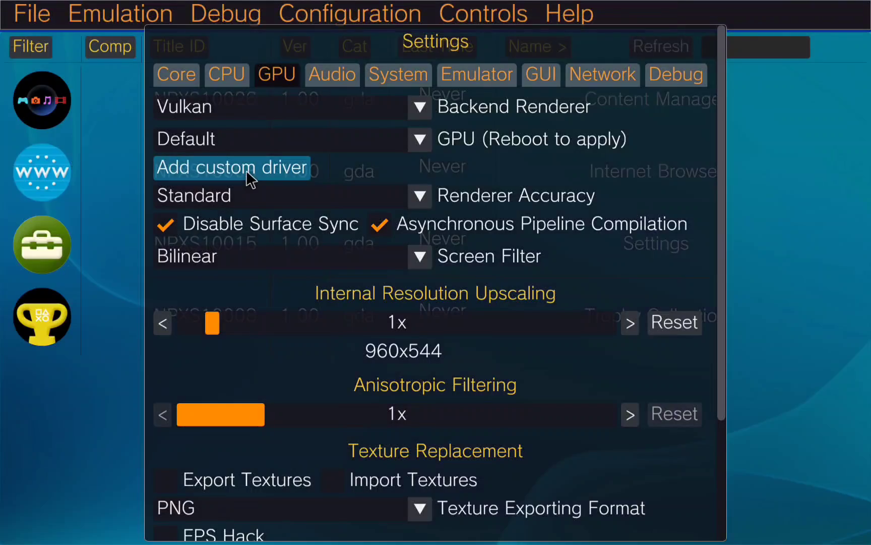
# Try to add a custom GPU driver from a file in the device's storage
pyautogui.click(246, 170)
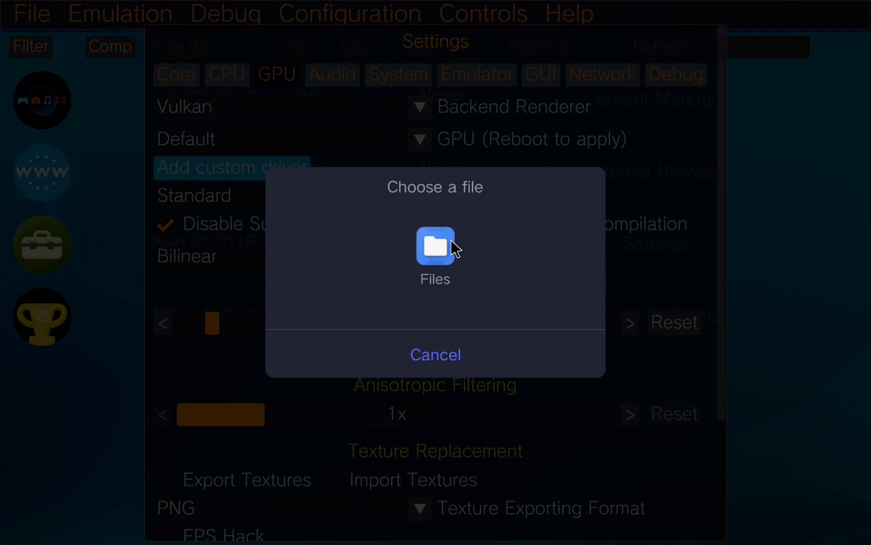
pyautogui.click(451, 239)
pyautogui.click(229, 406)
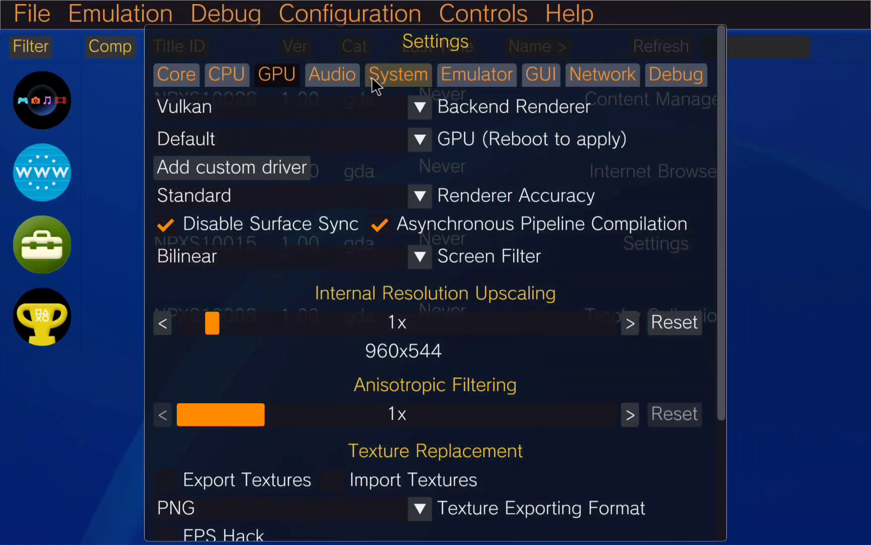
# Review the System and GUI settings and close the settings window
pyautogui.click(372, 77)
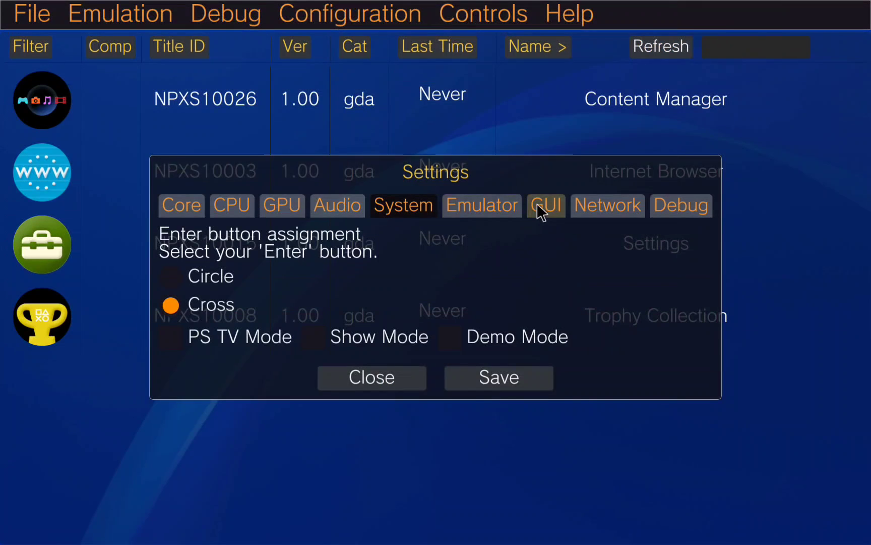
pyautogui.click(538, 205)
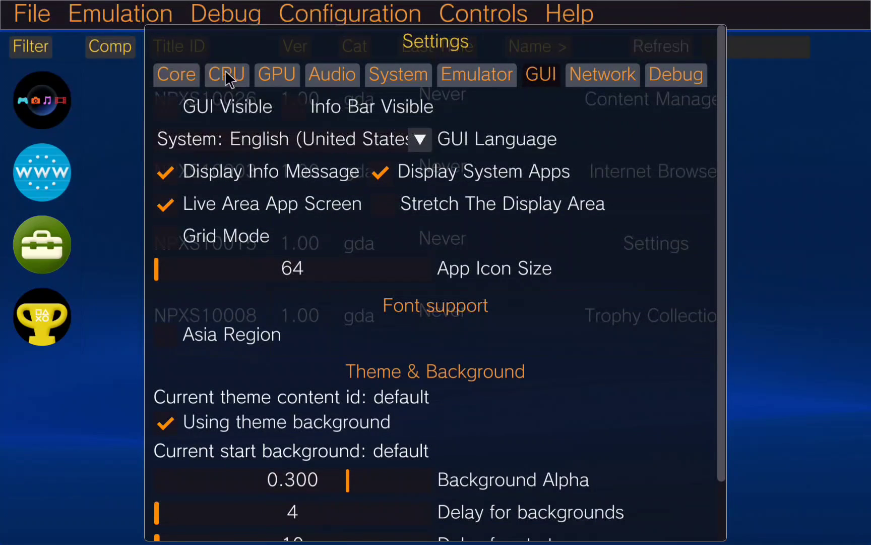
pyautogui.click(43, 21)
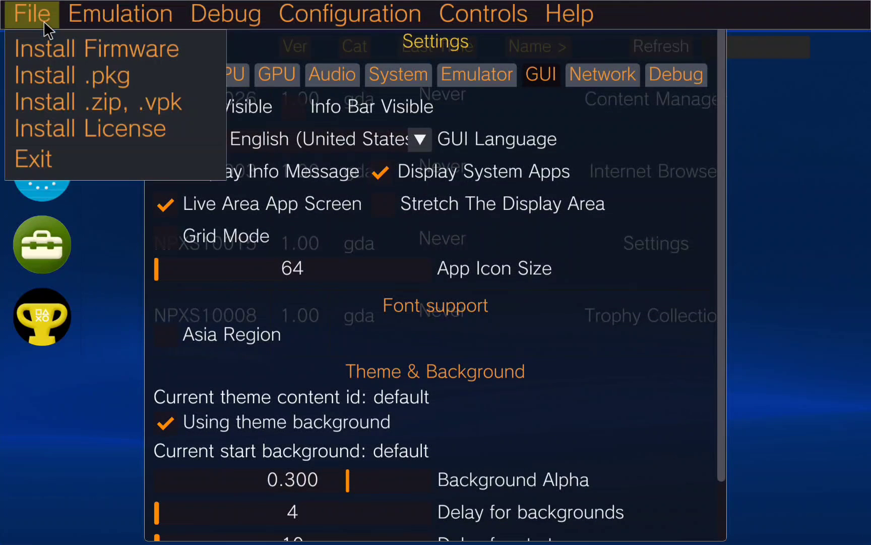
pyautogui.click(397, 17)
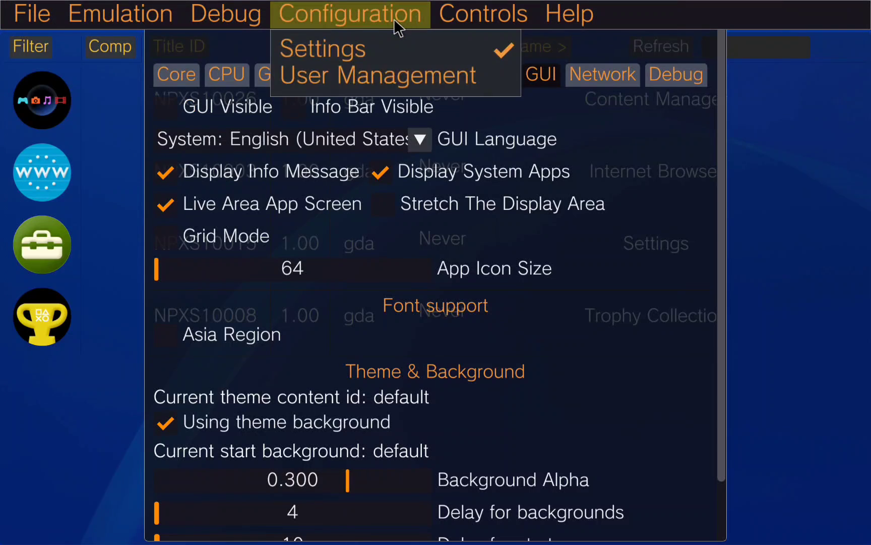
pyautogui.click(379, 40)
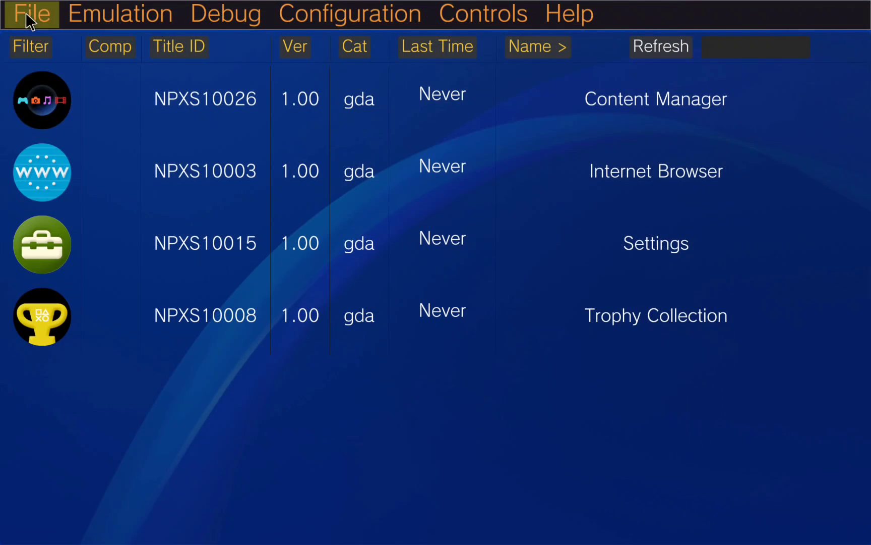
# Install the game archive PCSE00277.zip from the app folder inside the Rayman Legends (USA) (Esp) [NoNpDrm] folders in Downloads
pyautogui.click(27, 13)
pyautogui.click(108, 98)
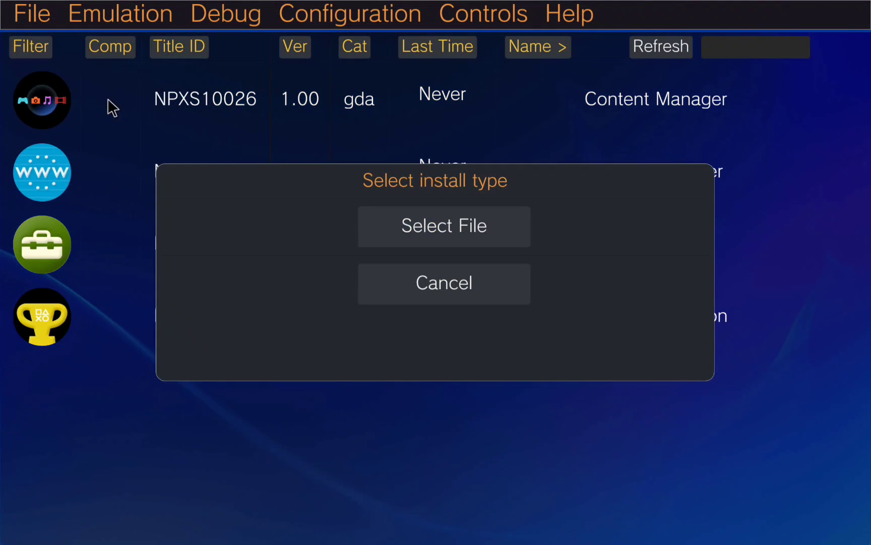
pyautogui.click(418, 231)
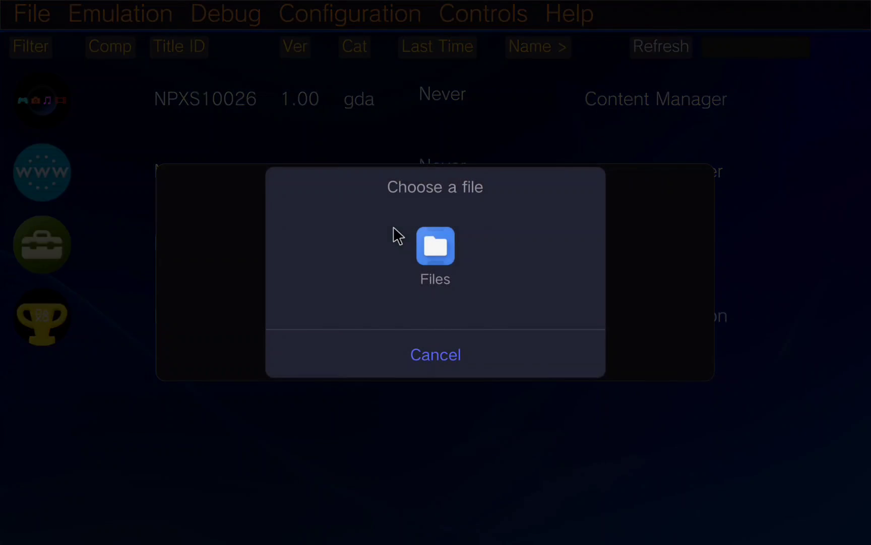
pyautogui.click(439, 247)
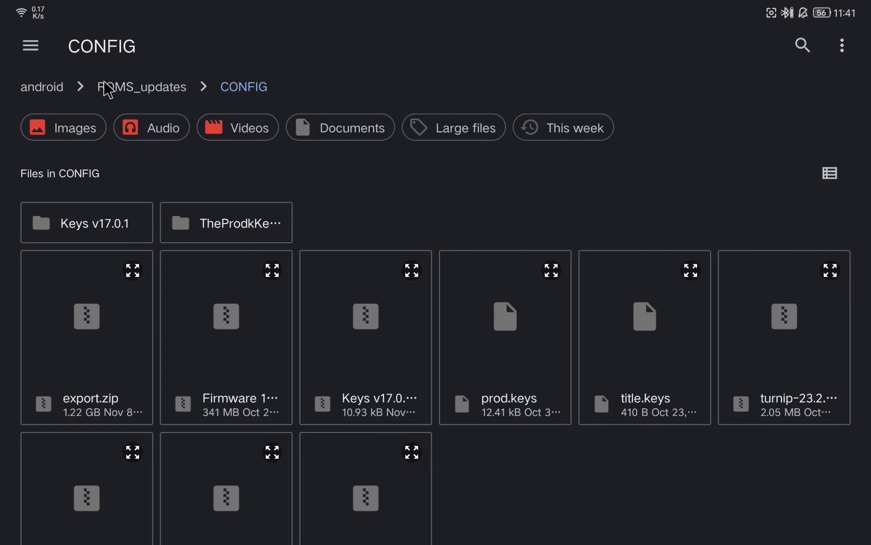
pyautogui.click(29, 46)
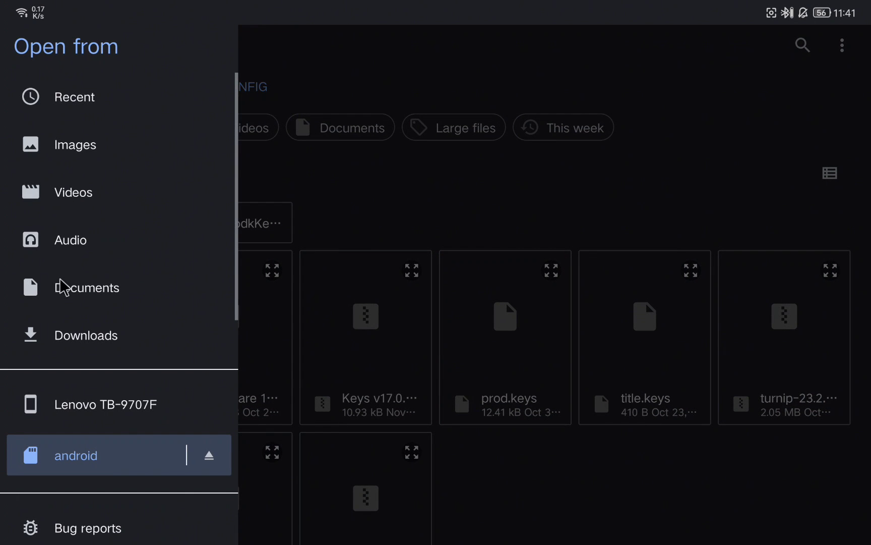
pyautogui.click(80, 334)
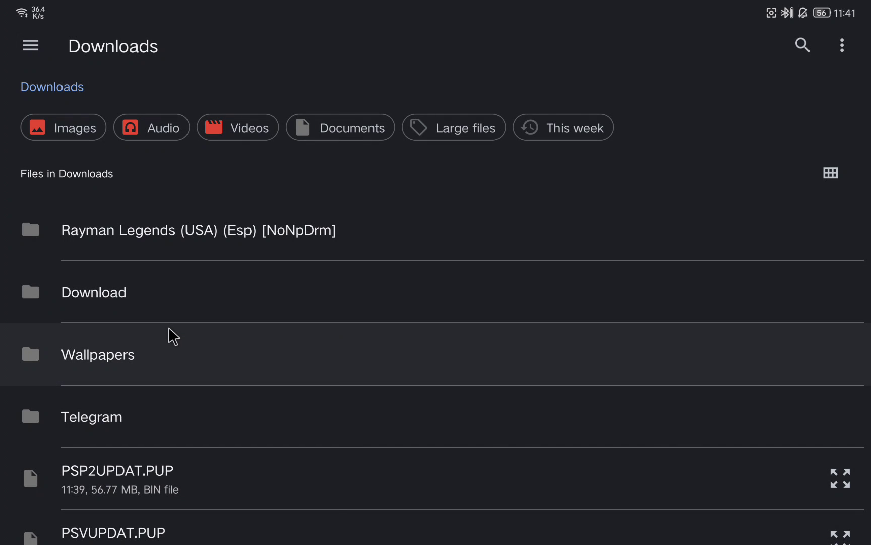
pyautogui.click(173, 241)
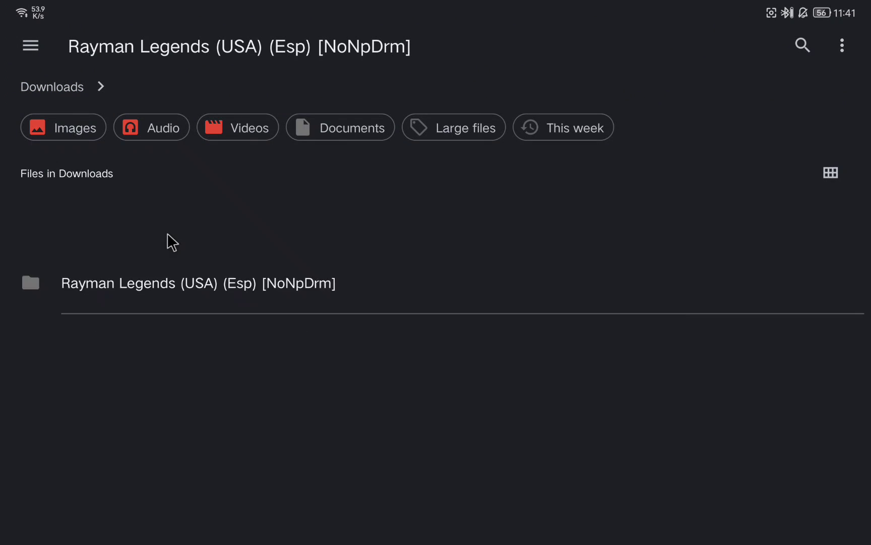
pyautogui.click(170, 256)
pyautogui.click(134, 252)
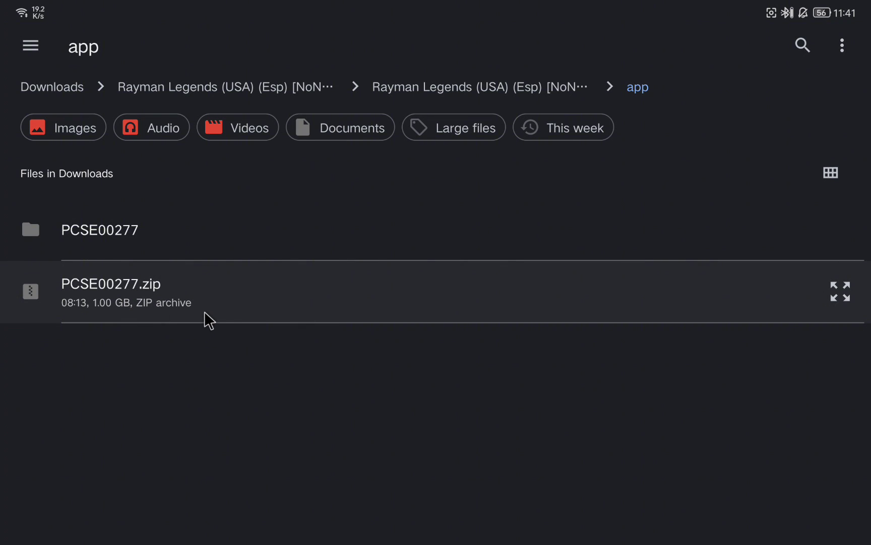
pyautogui.click(205, 311)
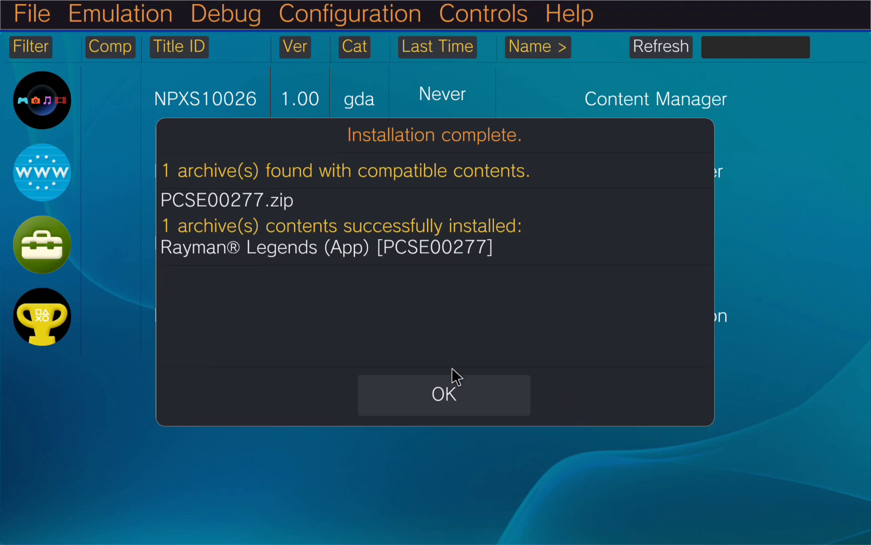
pyautogui.click(442, 386)
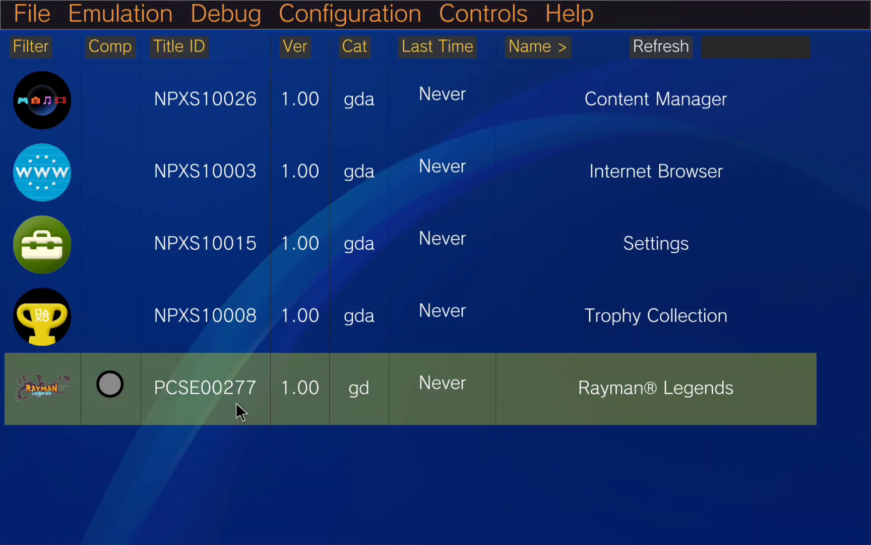
# Open the Rayman Legends live area, page through its manual up to page 9, and close the manual
pyautogui.click(236, 401)
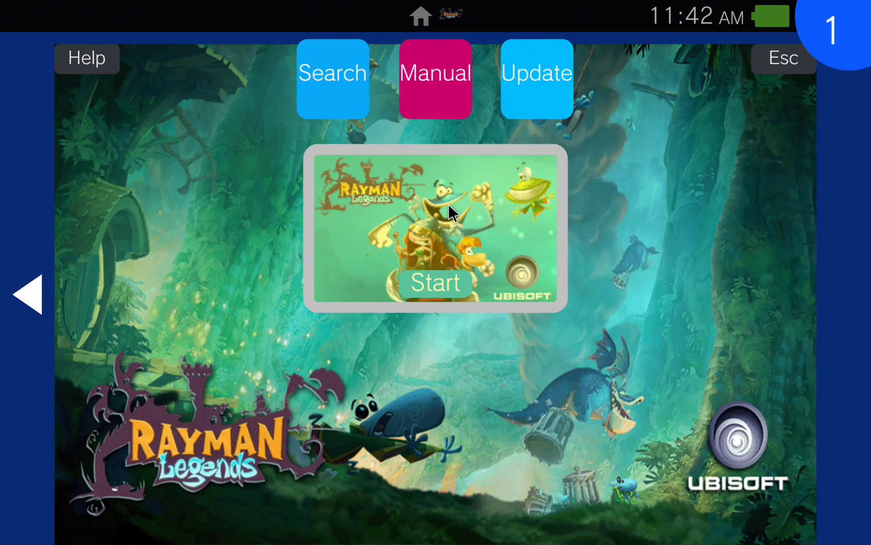
pyautogui.click(418, 71)
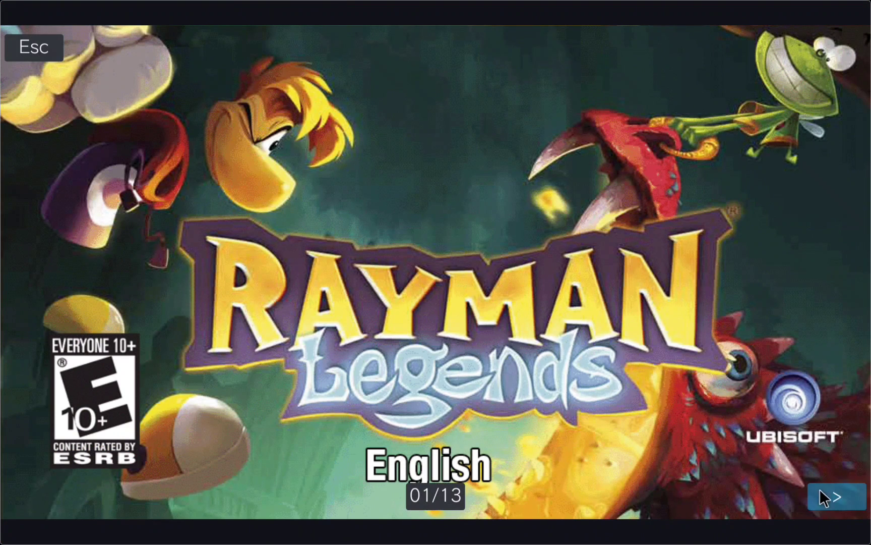
pyautogui.click(837, 496)
pyautogui.click(839, 496)
pyautogui.click(839, 496)
pyautogui.click(839, 497)
pyautogui.click(838, 497)
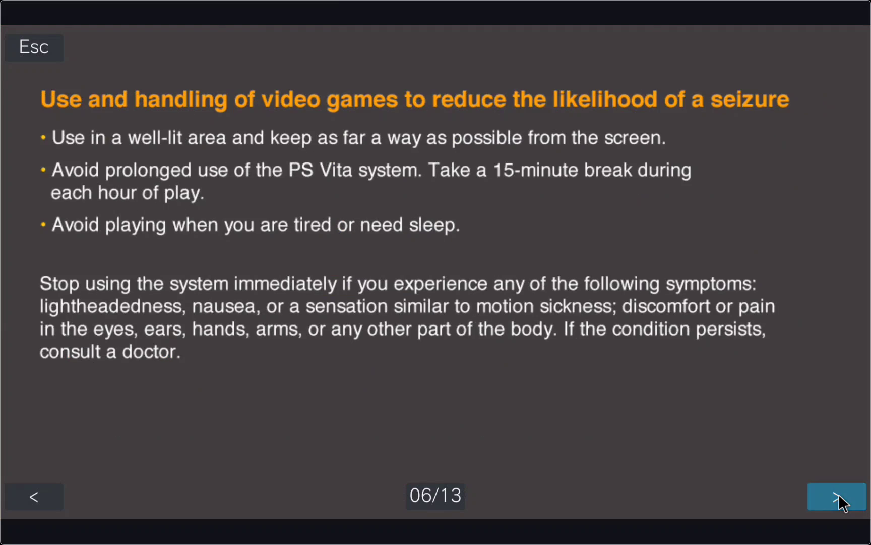
pyautogui.click(838, 496)
pyautogui.click(839, 496)
pyautogui.click(839, 496)
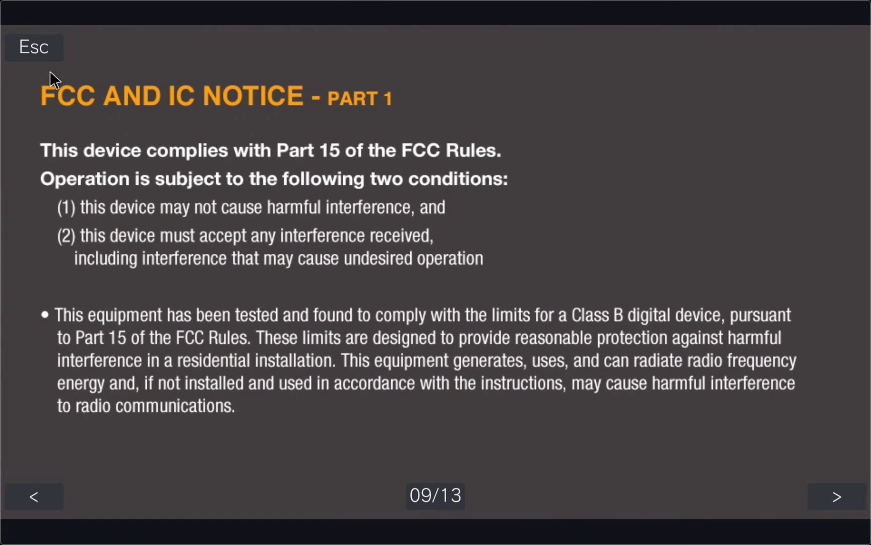
pyautogui.click(44, 43)
# Start Rayman Legends, wake the heroes and try moving Rayman to the right and jumping with the on-screen controls
pyautogui.click(443, 219)
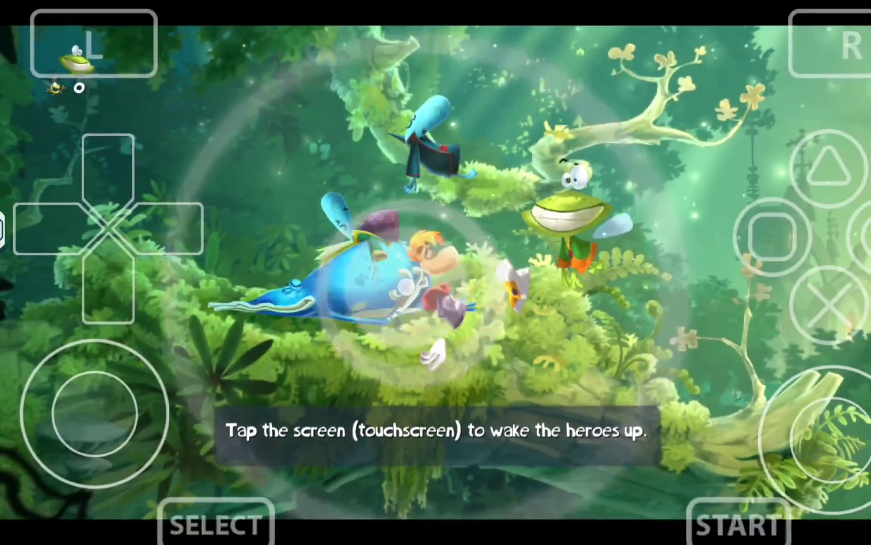
pyautogui.click(754, 334)
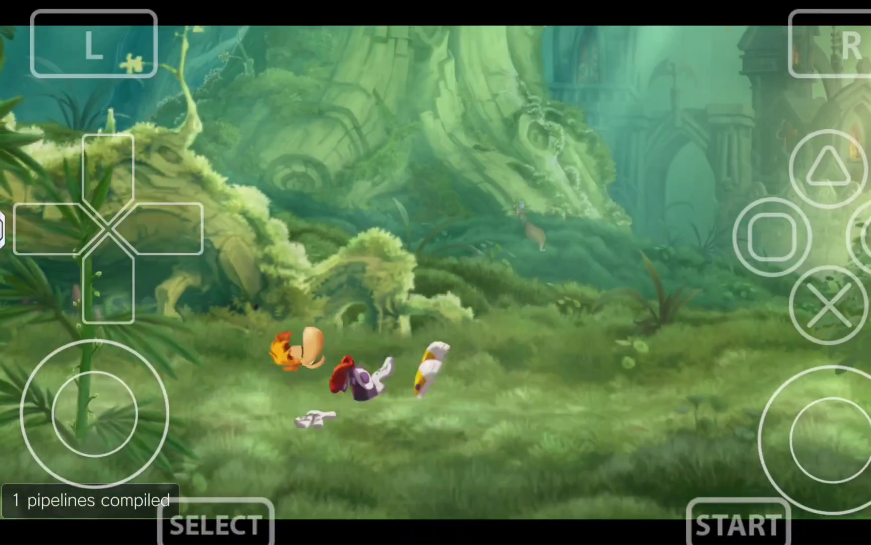
pyautogui.moveTo(95, 414); pyautogui.dragTo(165, 413)
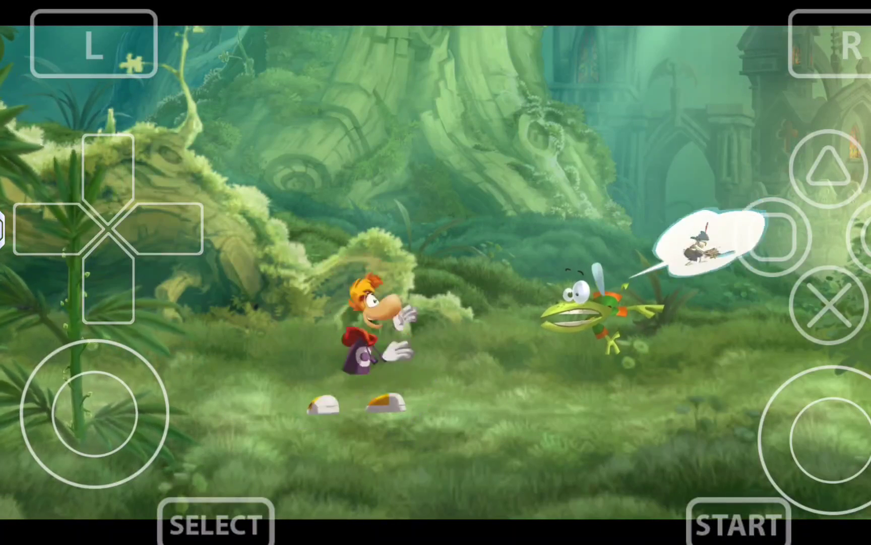
pyautogui.moveTo(95, 414); pyautogui.dragTo(194, 403)
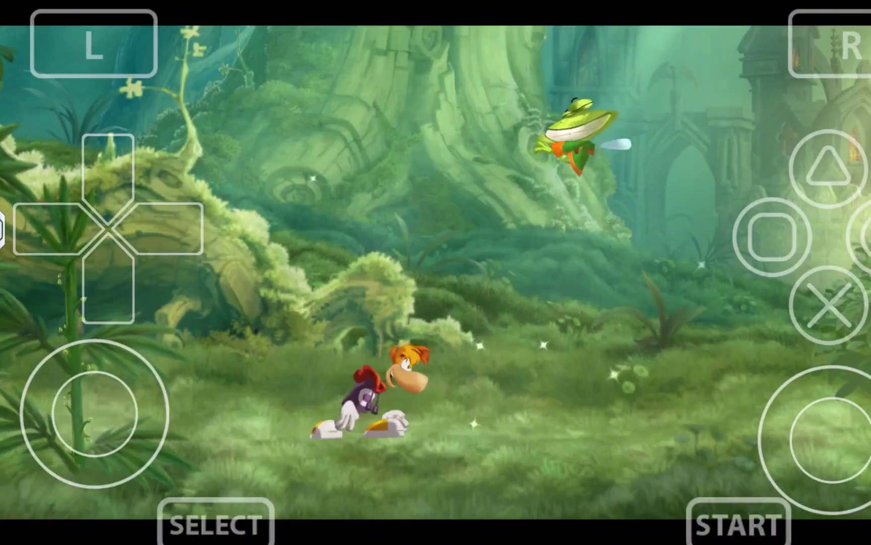
pyautogui.moveTo(126, 409); pyautogui.dragTo(210, 389)
pyautogui.click(813, 321)
# Leave the game, open the installed RAR app from its Google Play page and dismiss the subscription offer
pyautogui.press('super')
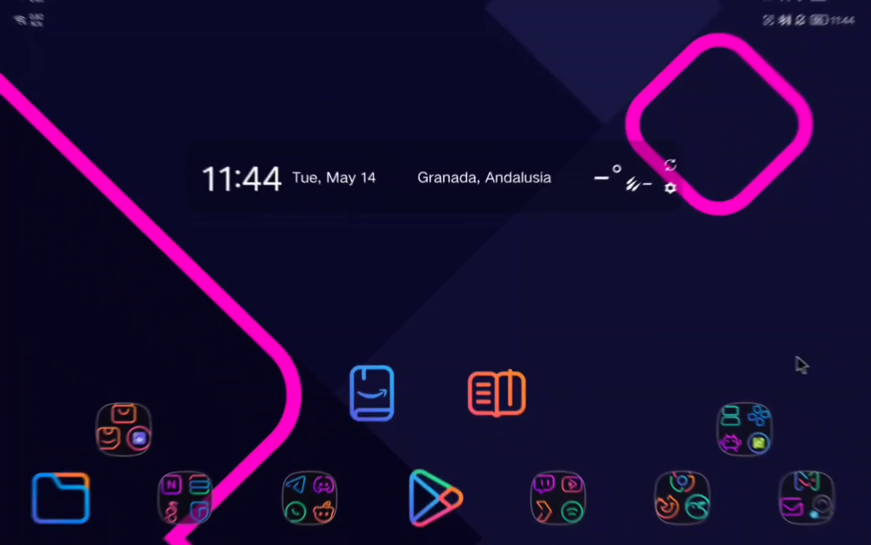
pyautogui.click(447, 523)
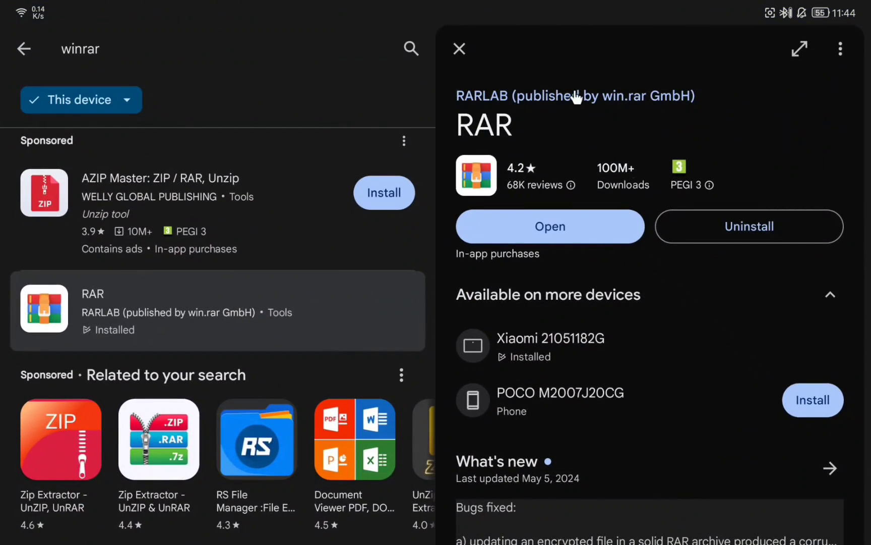
pyautogui.click(493, 222)
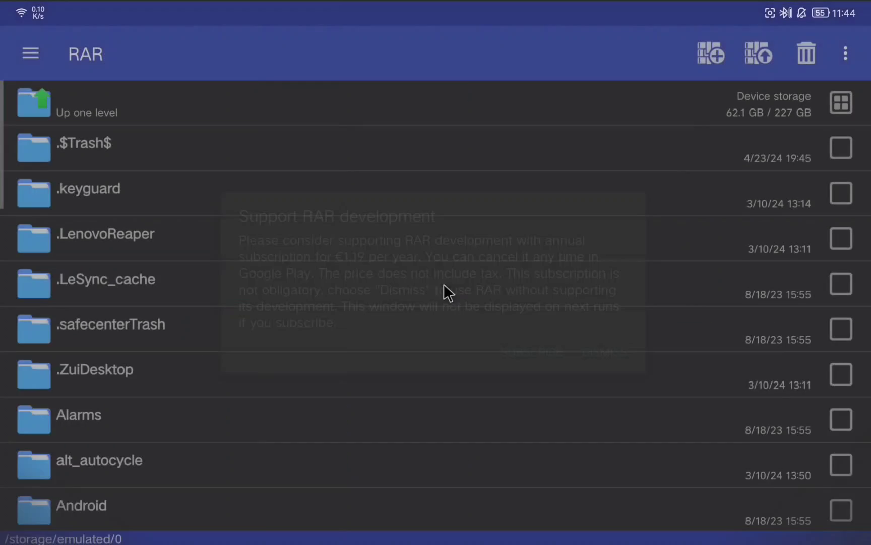
pyautogui.click(599, 360)
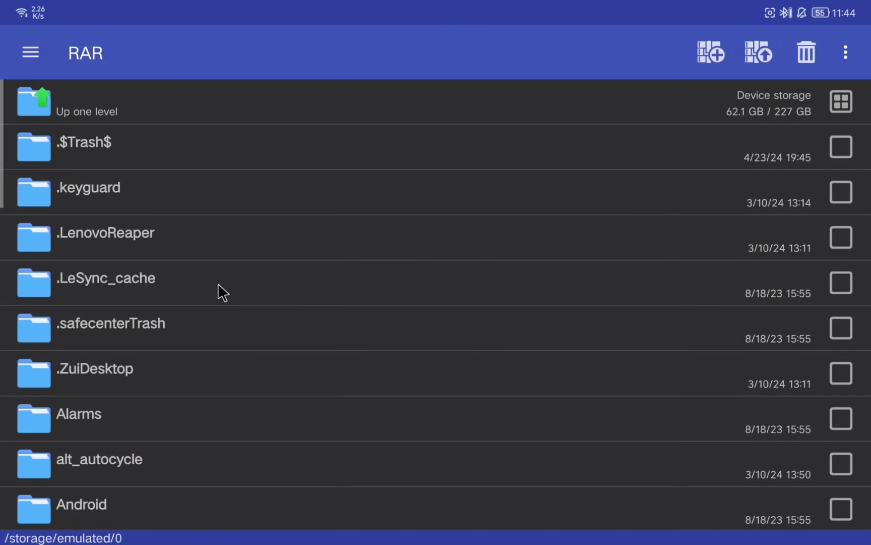
# Extract both Call of Duty Black Ops Declassified .rar parts from the Download folder into /storage/emulated/0/Download/Download
pyautogui.scroll(-5, 226, 264)
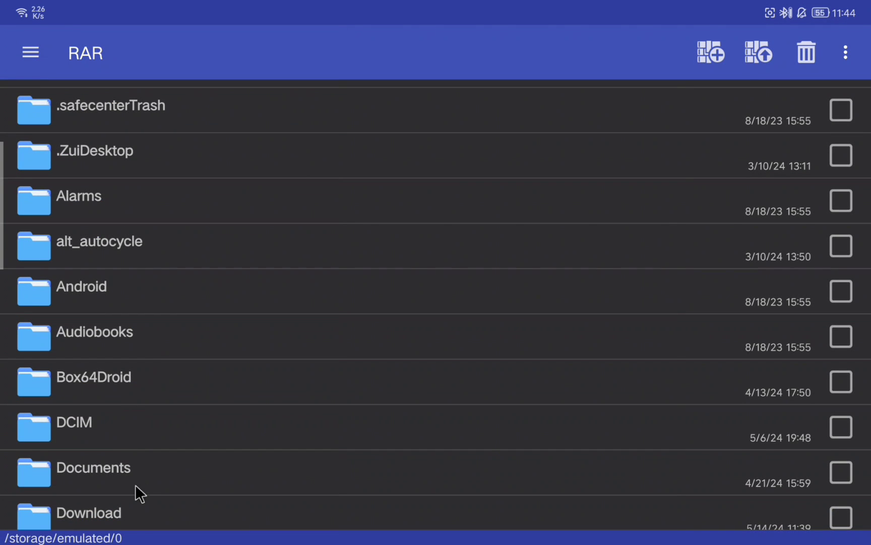
pyautogui.click(133, 500)
pyautogui.scroll(-1, 214, 358)
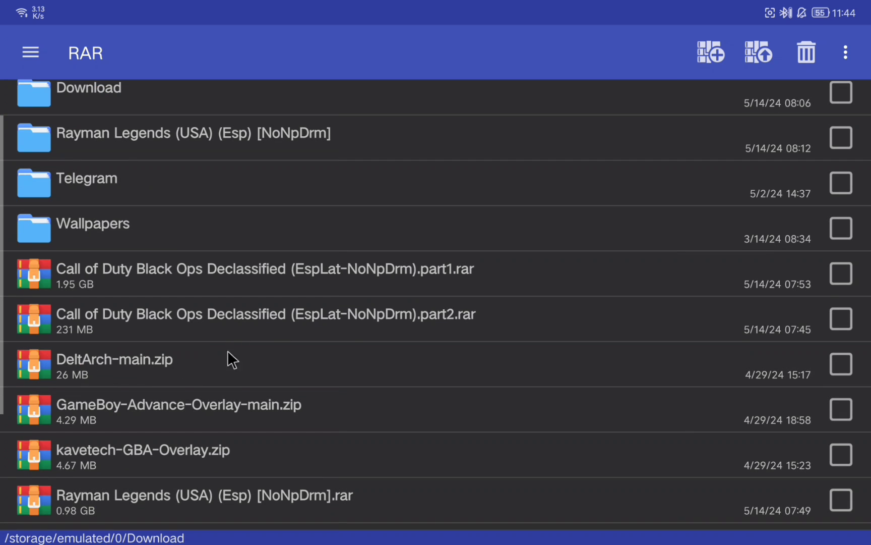
pyautogui.scroll(-1, 561, 247)
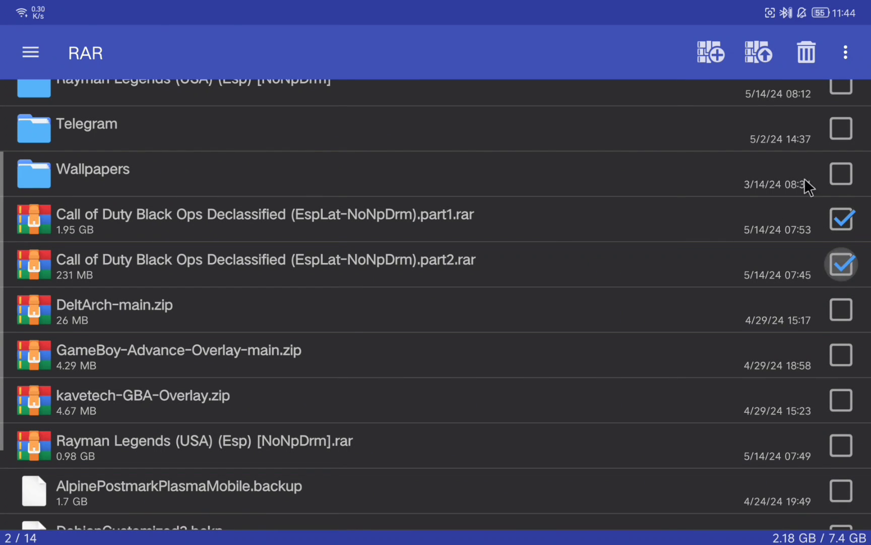
pyautogui.click(760, 55)
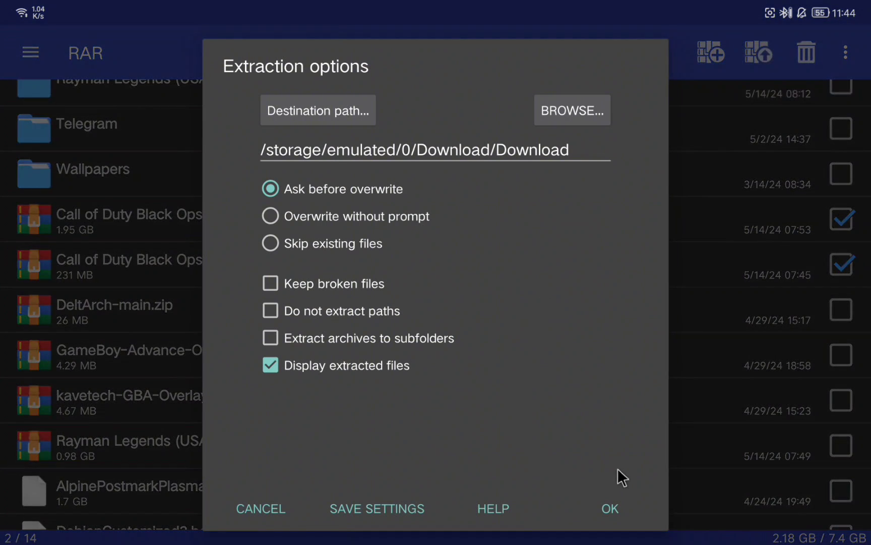
pyautogui.click(624, 509)
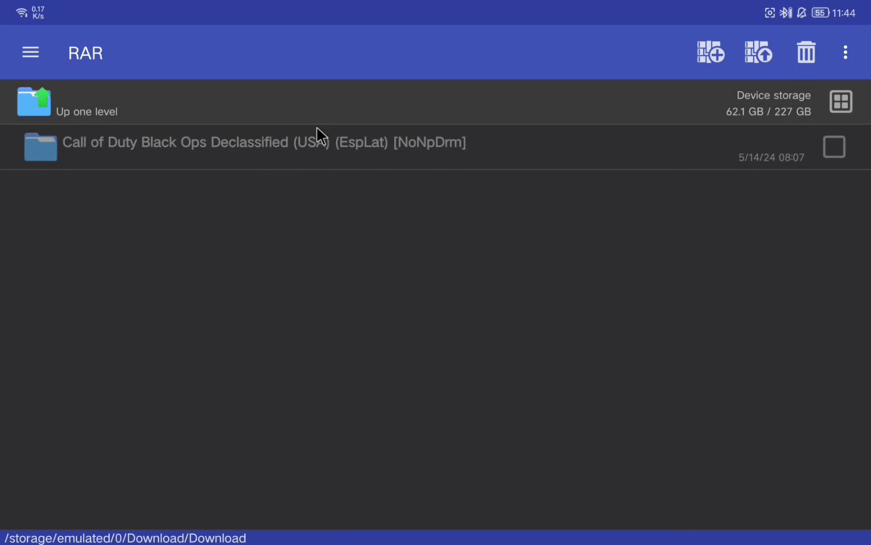
# Check the ZIP archiving options for the PCSE00097 folder within the Call of Duty game folder and close them without archiving
pyautogui.click(273, 151)
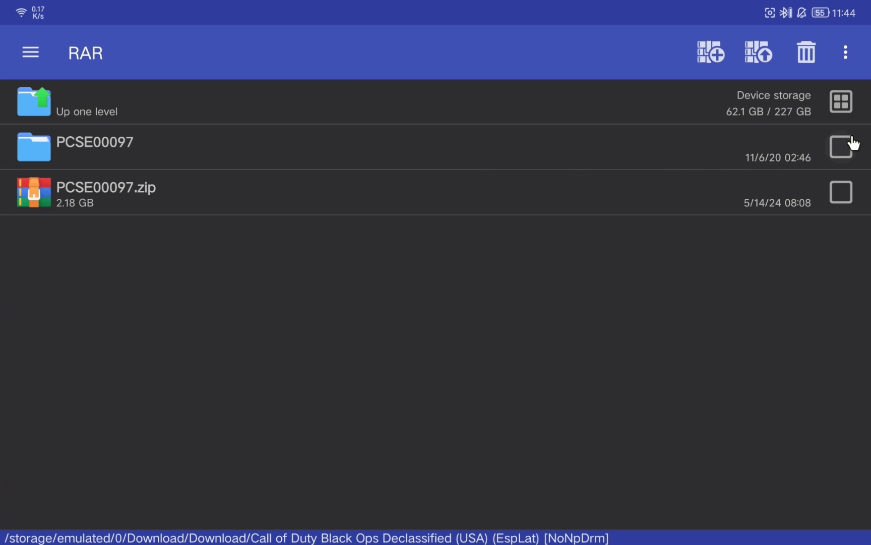
pyautogui.click(841, 147)
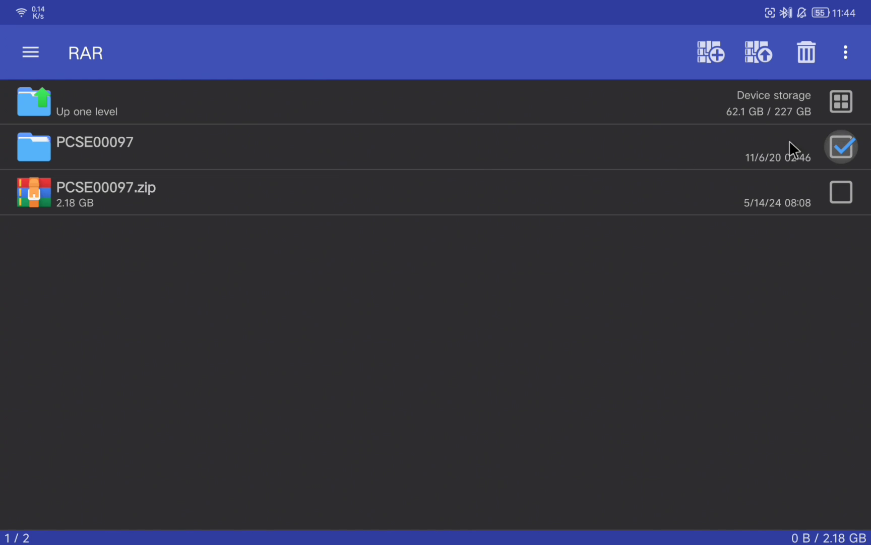
pyautogui.click(710, 48)
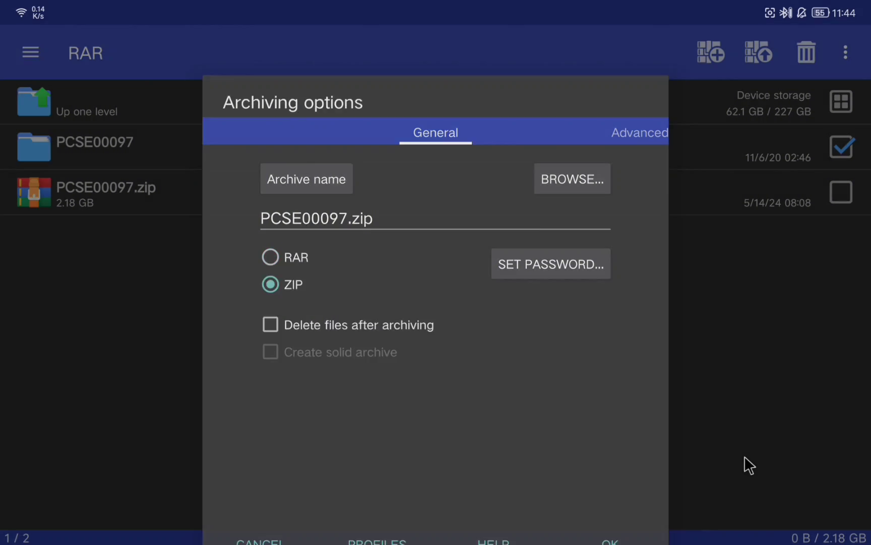
pyautogui.click(745, 456)
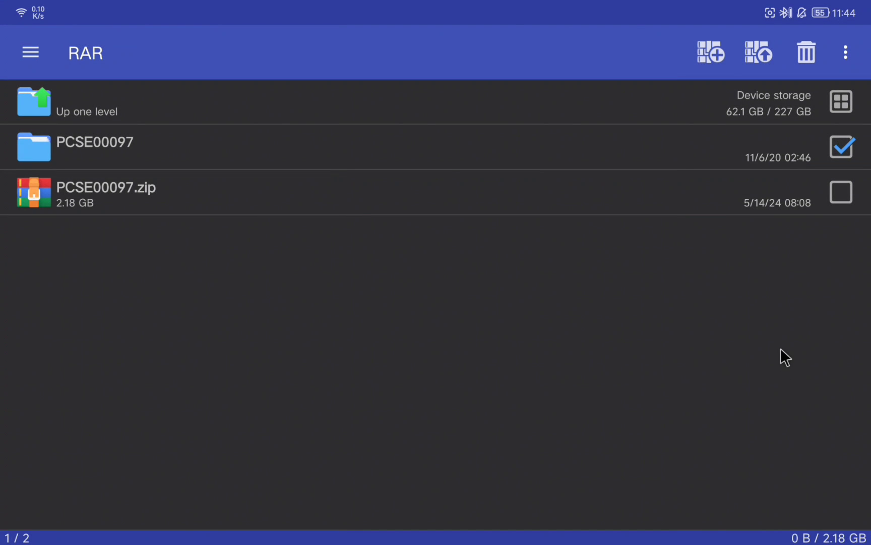